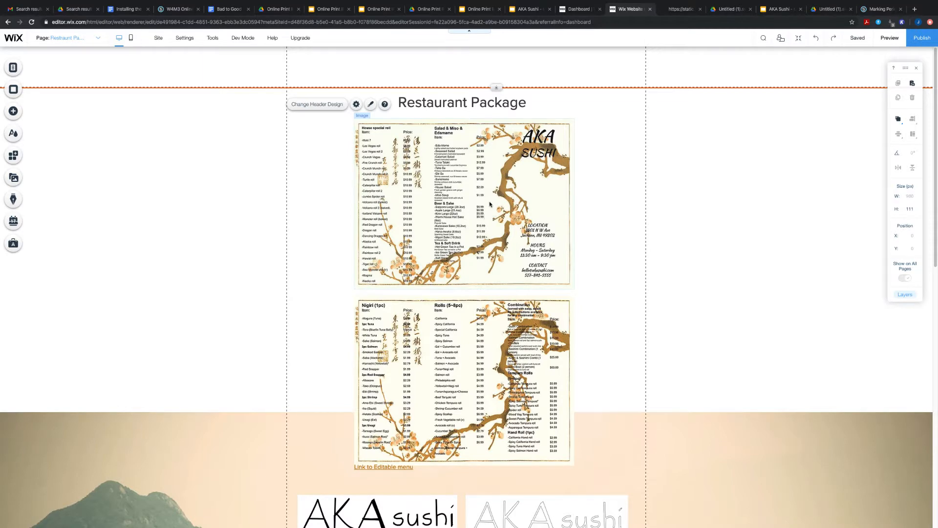
Preview the Restaurant Package page and open the editable menu link beneath the second menu image.
scroll(490, 205, "down", 2)
scroll(490, 204, "up", 2)
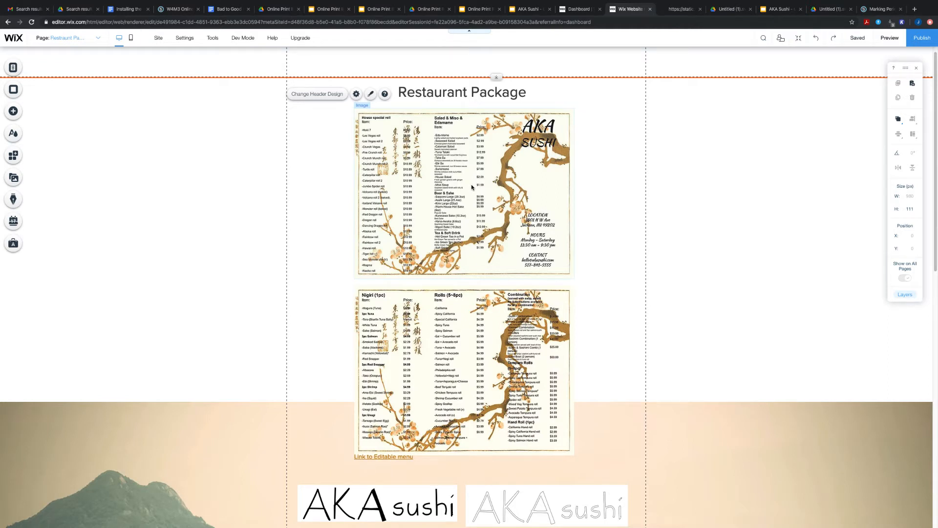
left_click(494, 272)
left_click(494, 313)
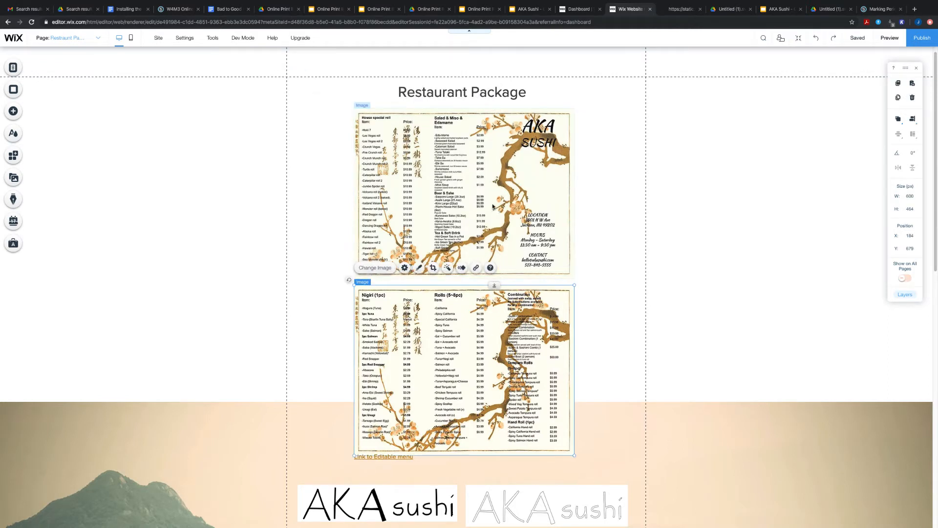
scroll(486, 326, "down", 3)
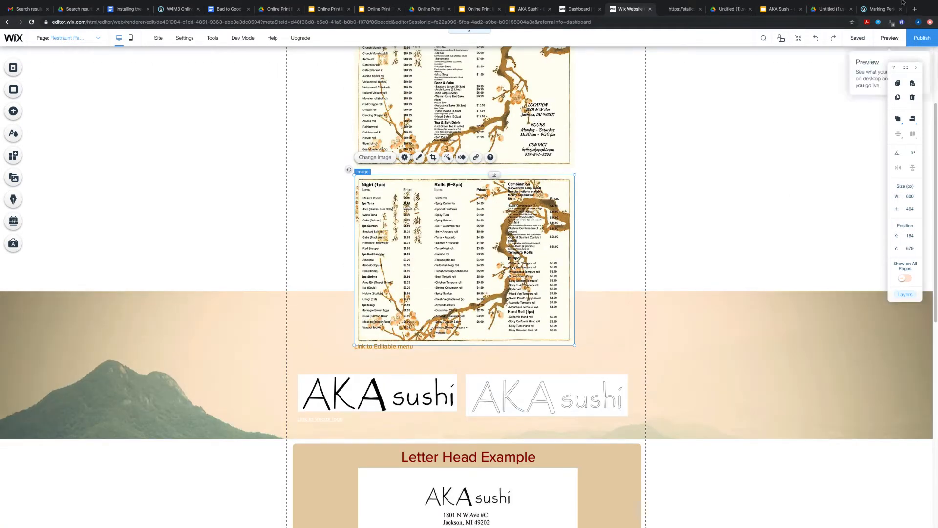
left_click(889, 39)
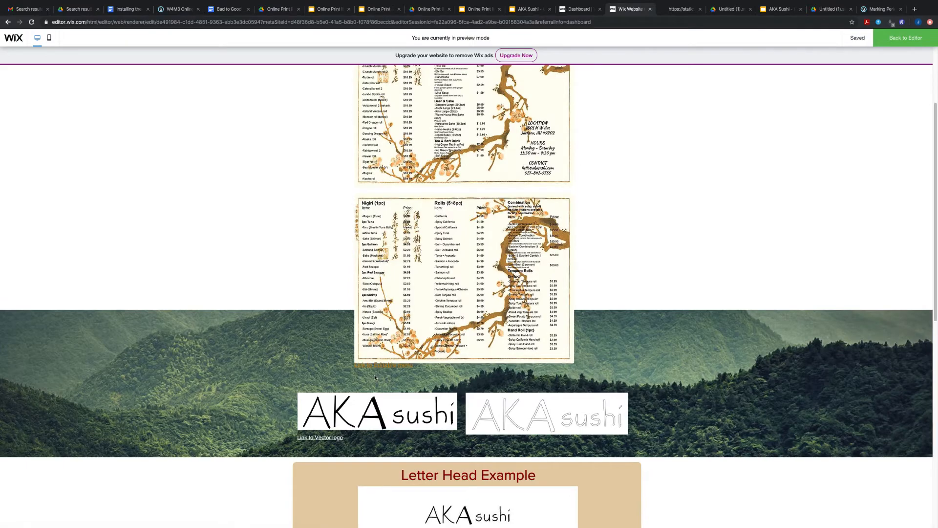
left_click(380, 367)
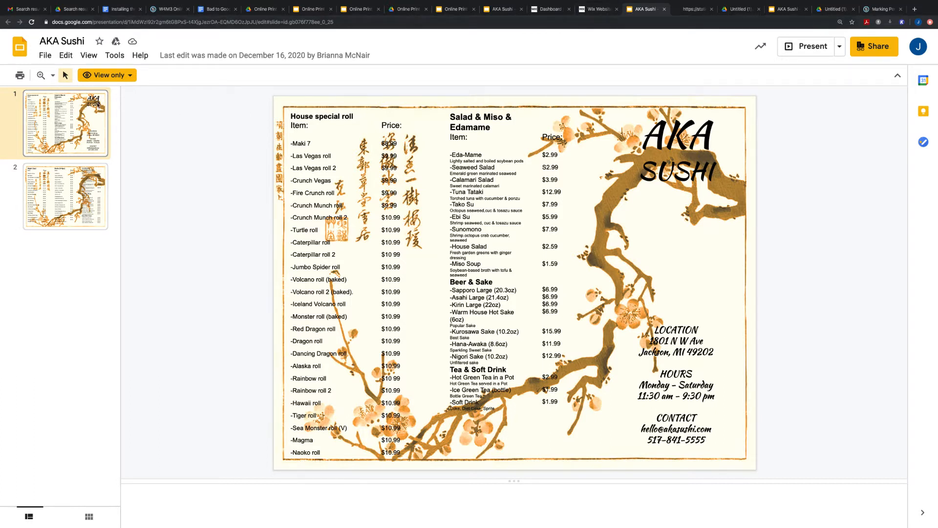
Download the AKA Sushi presentation as a PDF document.
left_click(49, 56)
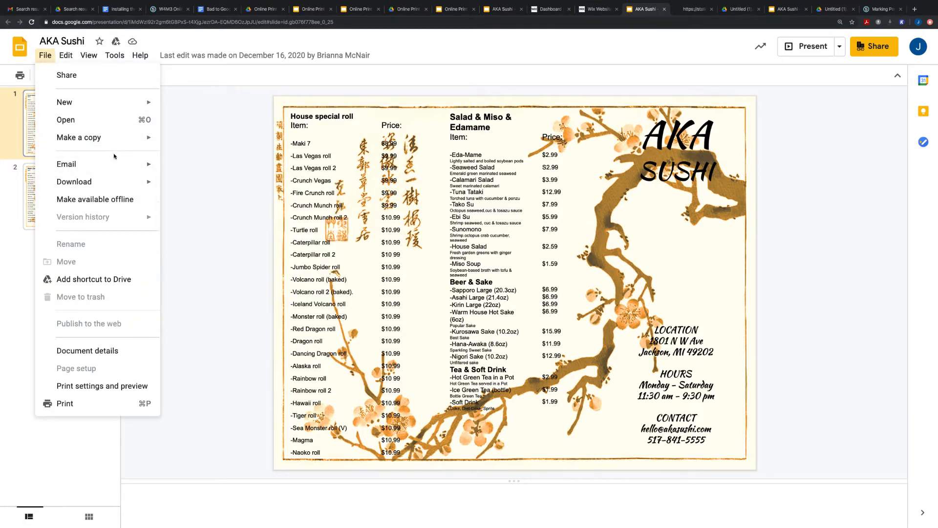
mouse_move(130, 189)
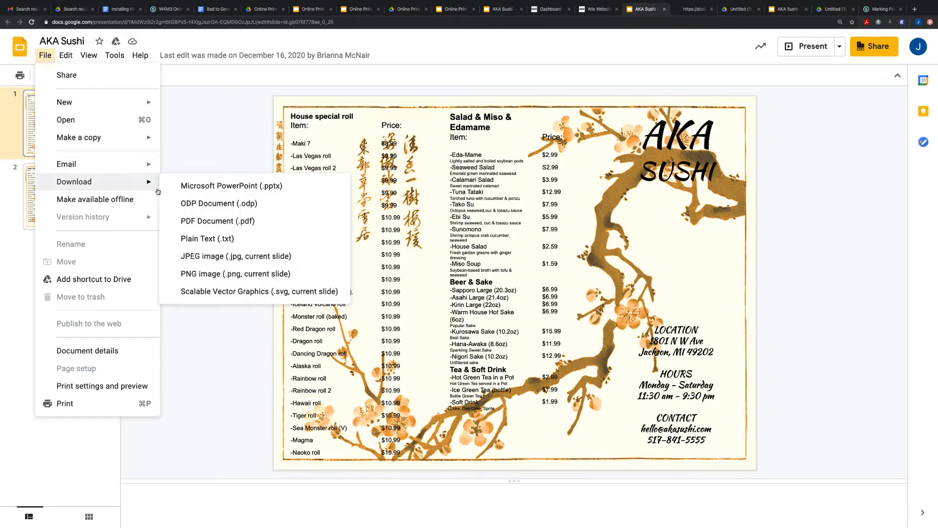
left_click(223, 222)
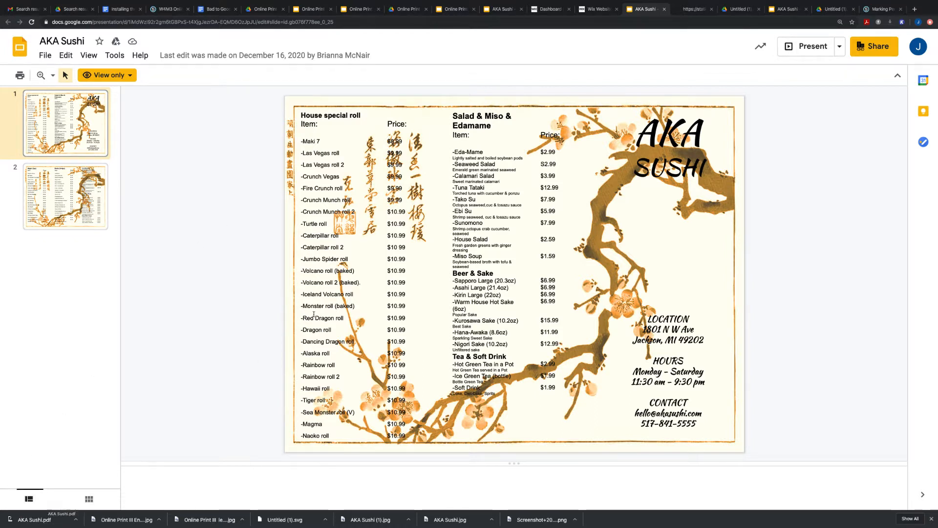
Return to the Wix editor and move the "Link to Editable menu" text slightly lower beneath the second menu image.
left_click(601, 10)
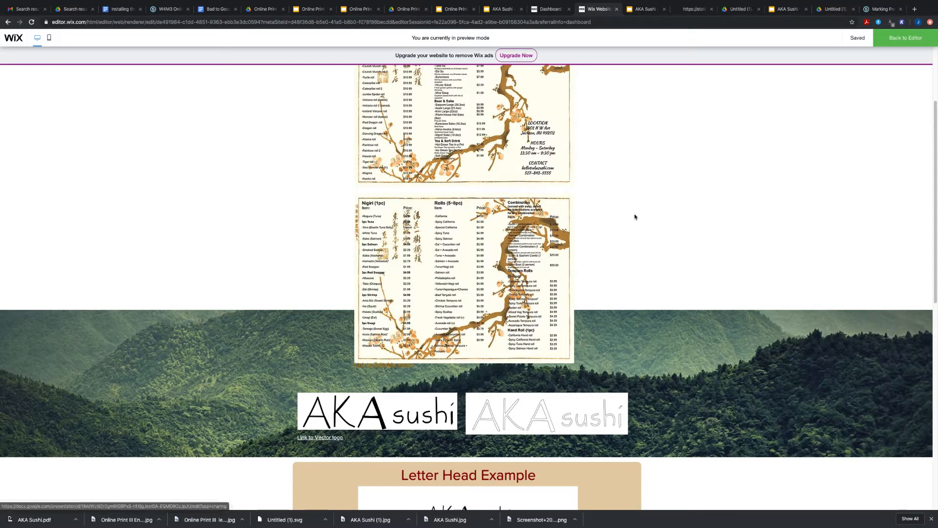
left_click(886, 40)
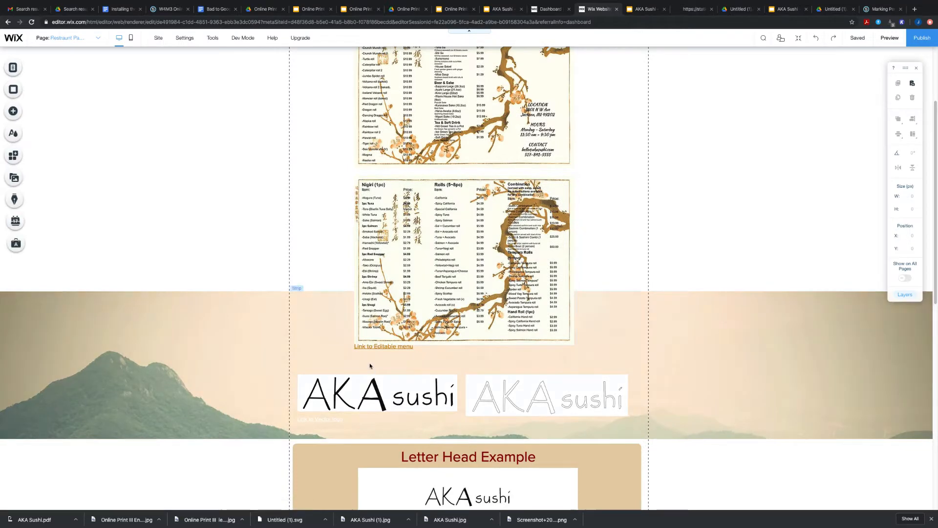
left_click_drag(372, 348, 372, 352)
left_click(478, 367)
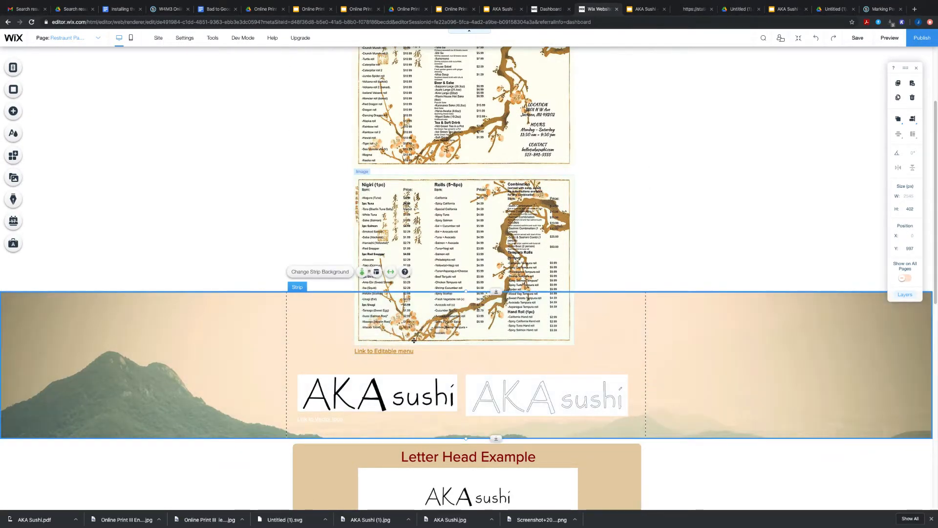
Extend the page height below the Envelope Example section until the footer sits at about Y 3900 px.
scroll(420, 340, "down", 1)
scroll(420, 340, "up", 1)
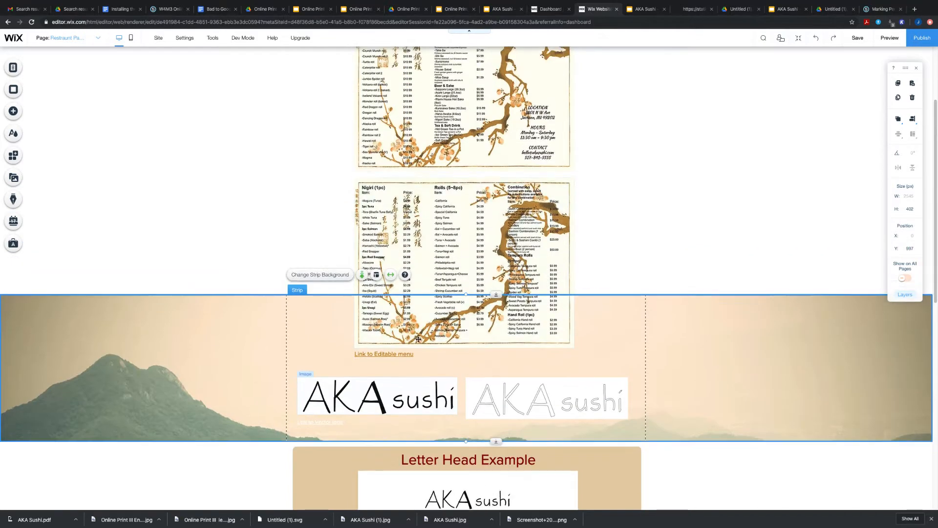
scroll(419, 341, "down", 4)
scroll(417, 340, "down", 5)
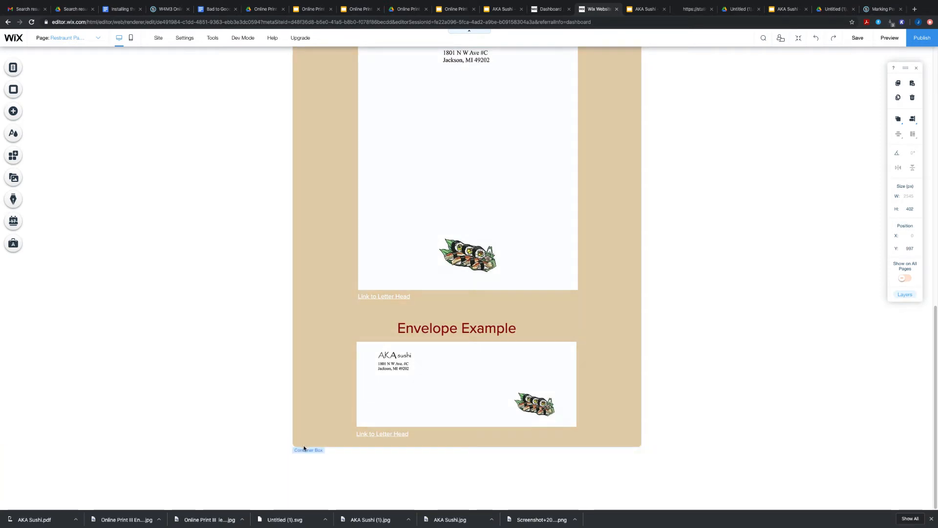
left_click(505, 497)
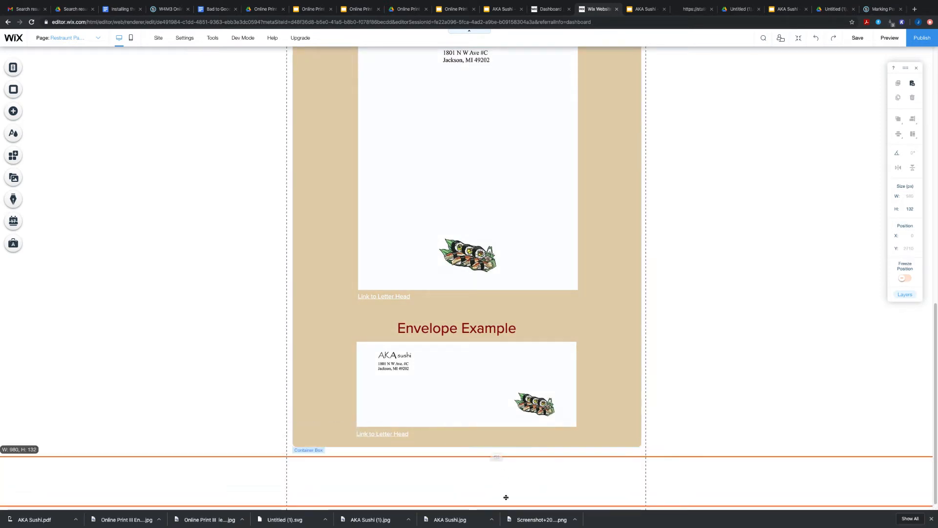
left_click_drag(506, 497, 506, 527)
scroll(494, 391, "down", 2)
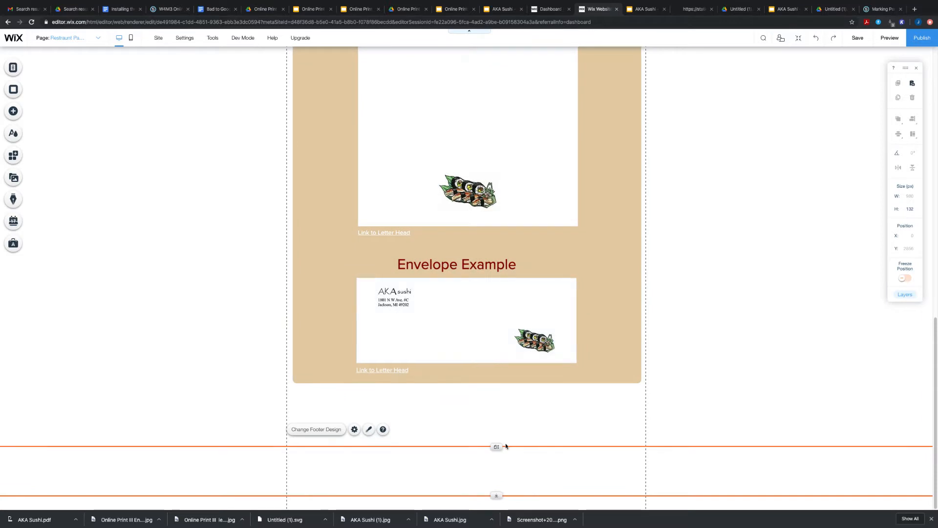
left_click_drag(496, 446, 496, 481)
scroll(501, 386, "down", 1)
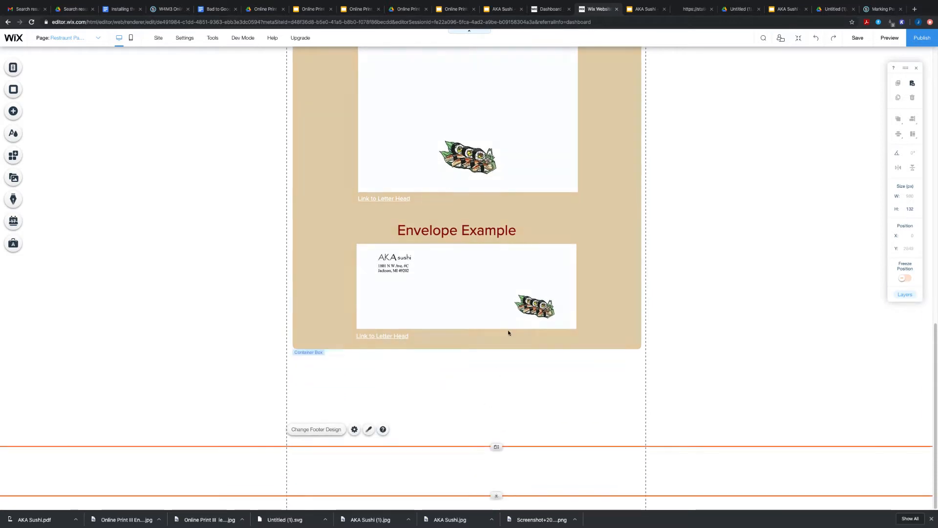
left_click_drag(496, 447, 506, 526)
scroll(484, 405, "down", 2)
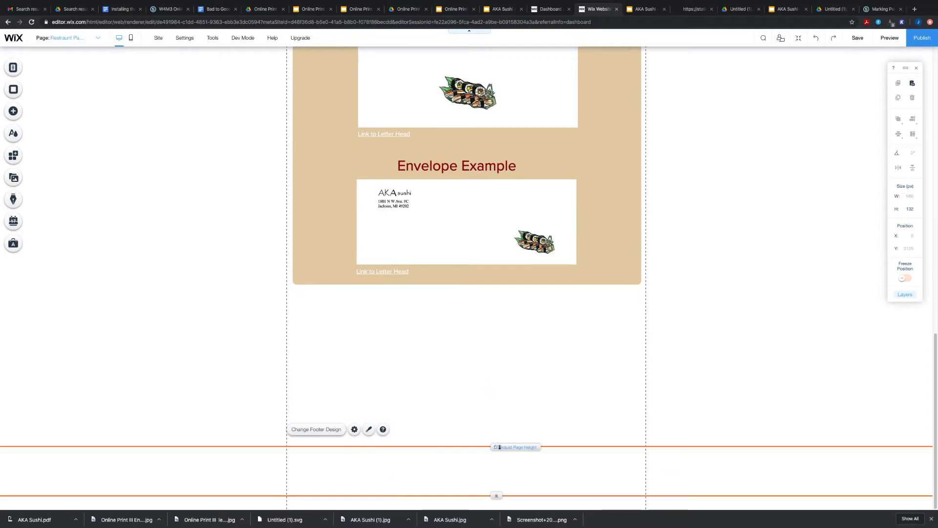
left_click_drag(497, 446, 497, 501)
scroll(498, 410, "down", 2)
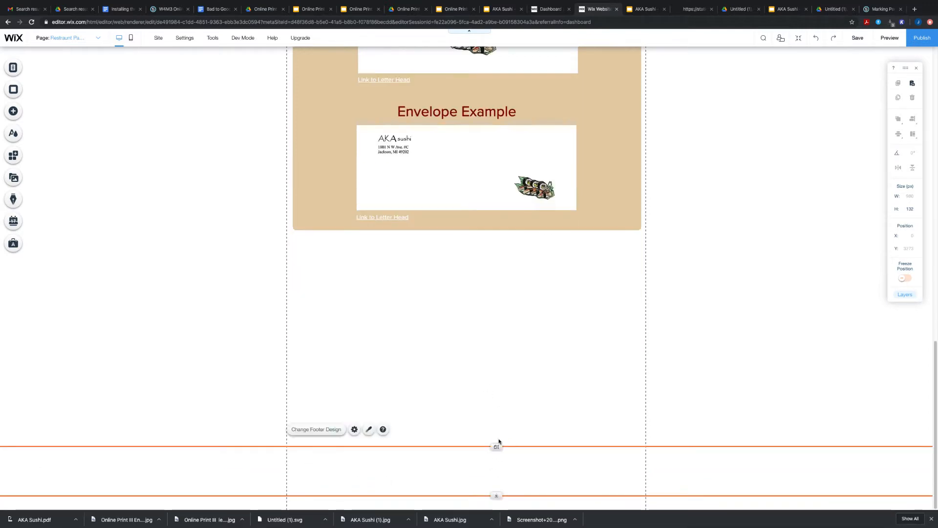
left_click_drag(497, 446, 497, 501)
scroll(483, 428, "down", 2)
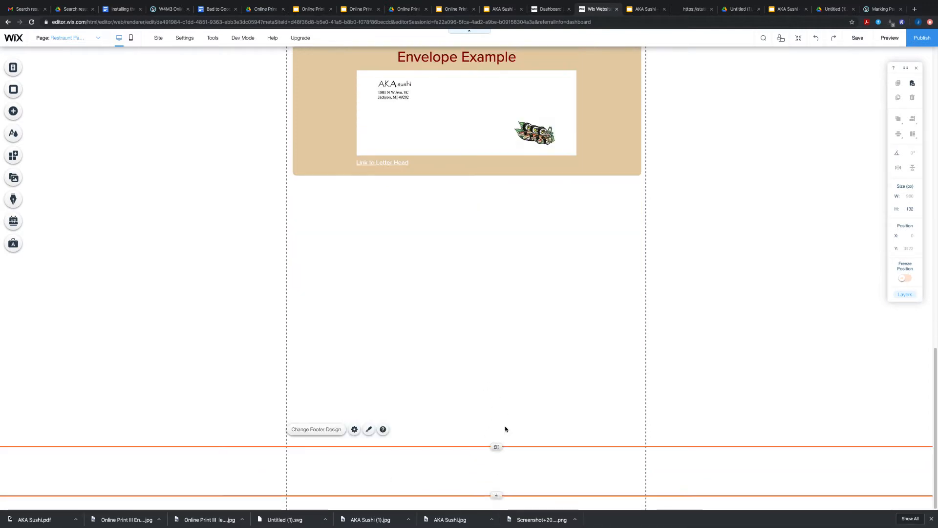
left_click_drag(496, 447, 496, 488)
scroll(500, 431, "down", 1)
scroll(502, 428, "down", 2)
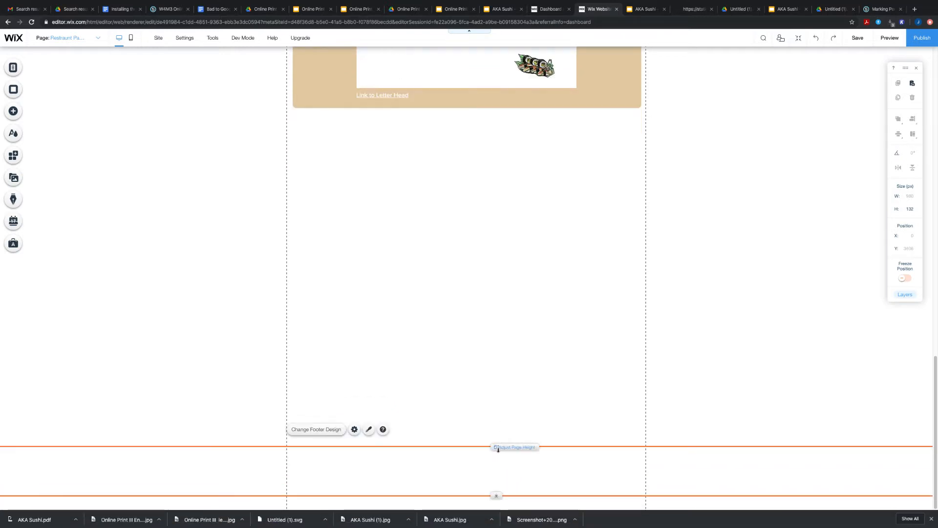
left_click_drag(496, 447, 497, 500)
scroll(481, 443, "down", 2)
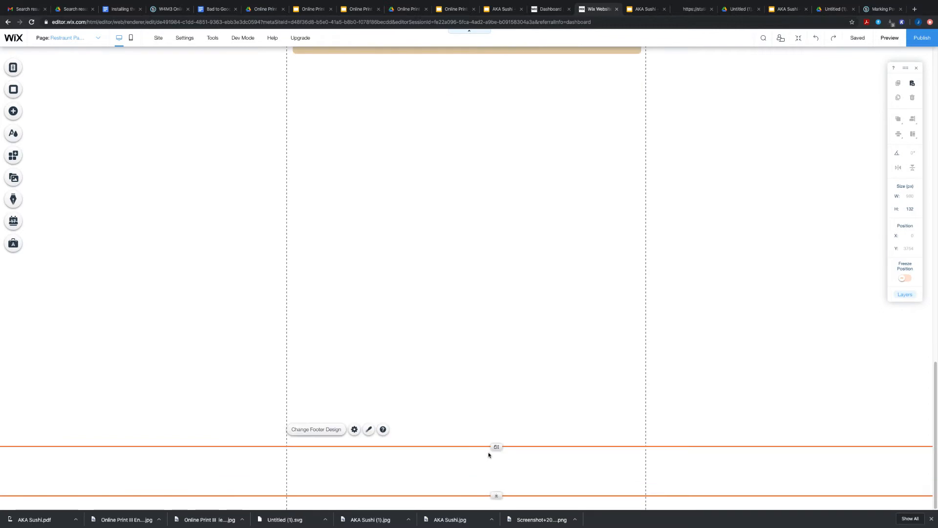
left_click_drag(496, 447, 493, 501)
scroll(467, 287, "down", 2)
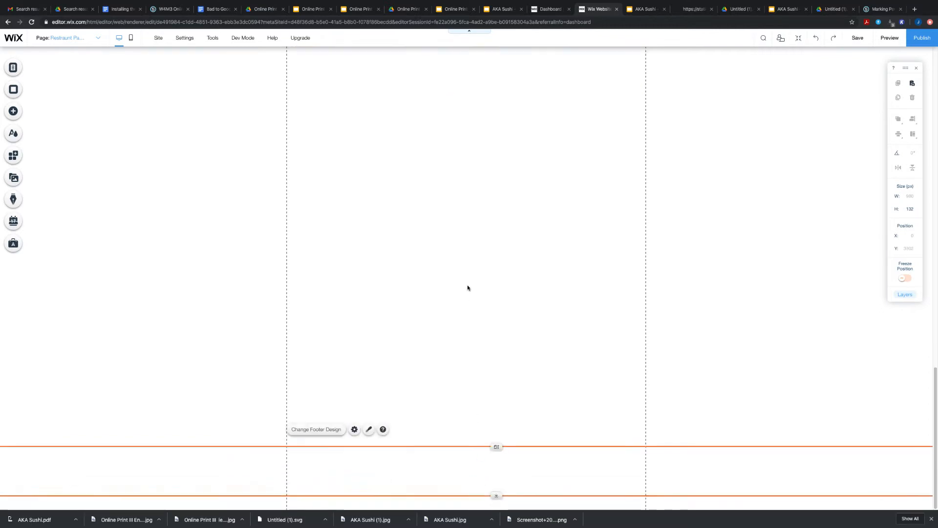
Move the tan box with the Letter Head and Envelope examples and all its contents down to about Y 2506 px.
scroll(469, 287, "up", 10)
scroll(530, 367, "down", 4)
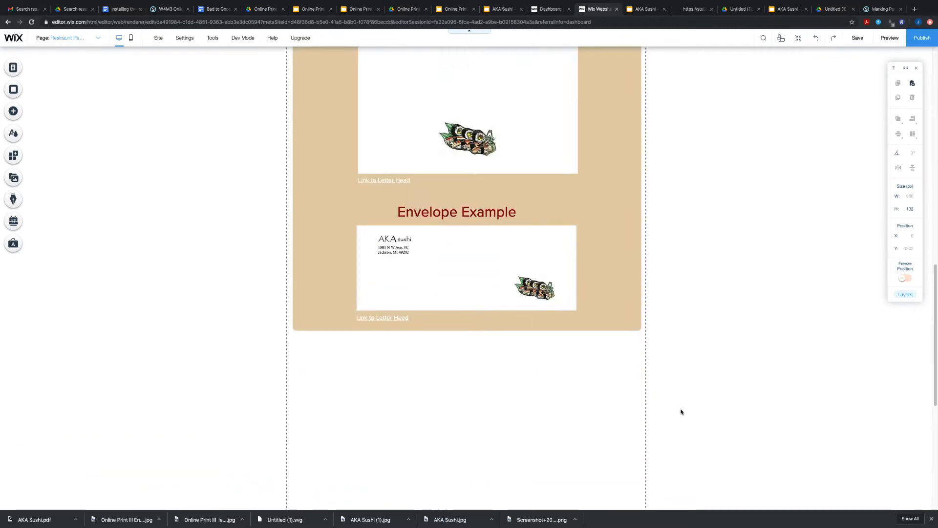
left_click_drag(680, 409, 264, 2)
left_click_drag(260, 35, 289, 86)
scroll(356, 95, "up", 4)
scroll(356, 96, "up", 3)
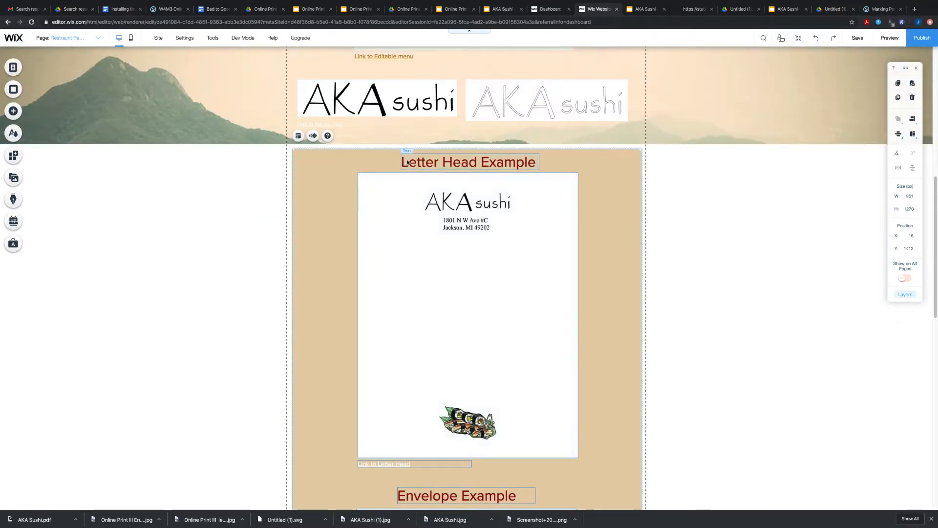
left_click_drag(404, 163, 404, 343)
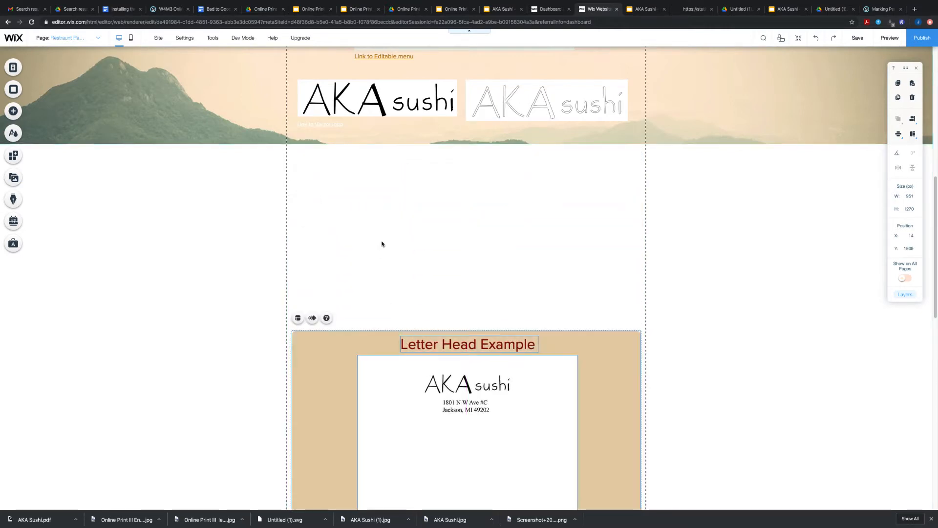
scroll(380, 237, "down", 10)
left_click_drag(378, 252, 377, 469)
scroll(404, 411, "down", 2)
scroll(404, 411, "up", 20)
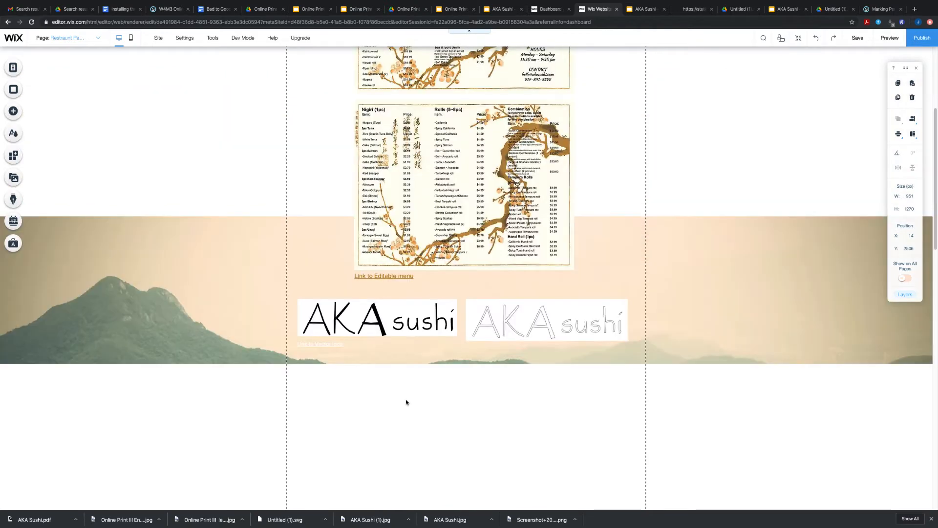
Move the mountain strip with both AKA sushi logos and their link down to just above the Letter Head Example box.
scroll(406, 399, "down", 4)
scroll(428, 379, "up", 1)
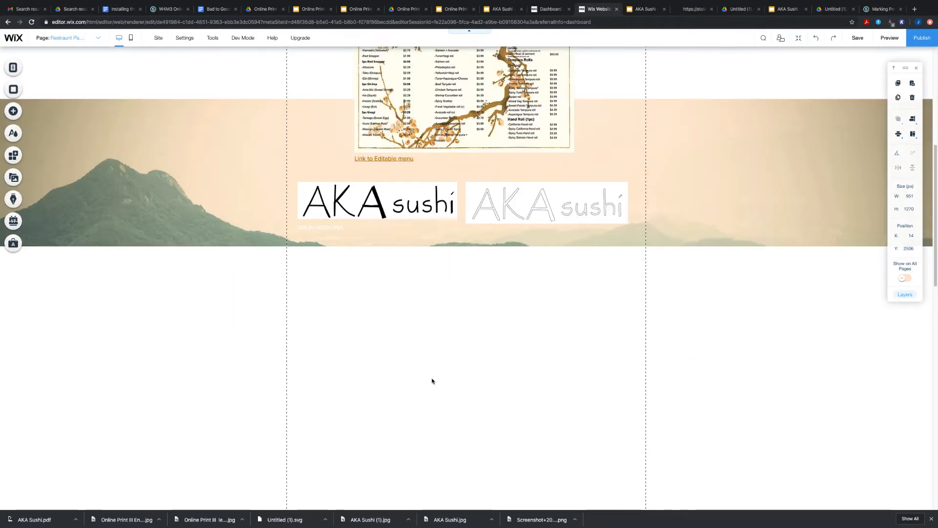
left_click_drag(665, 288, 279, 177)
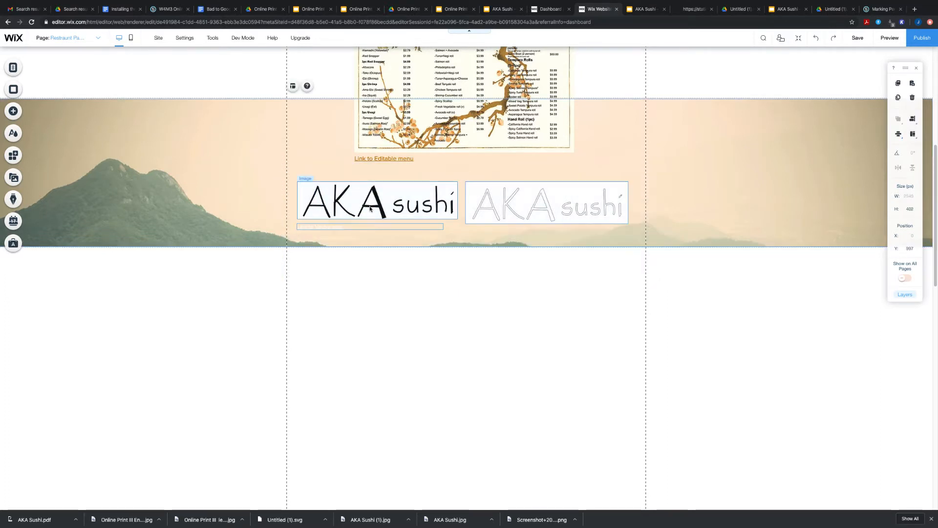
left_click_drag(372, 209, 379, 423)
scroll(380, 391, "down", 7)
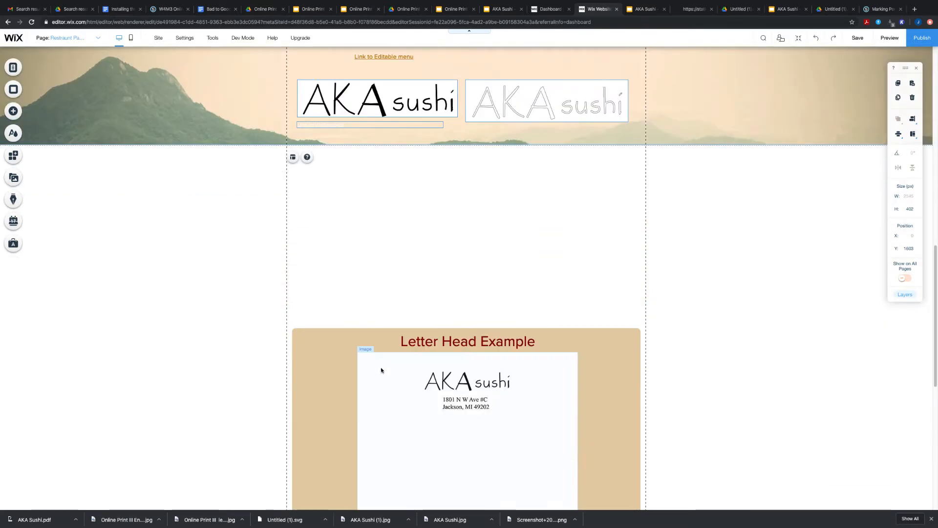
left_click_drag(401, 100, 398, 277)
left_click(409, 157)
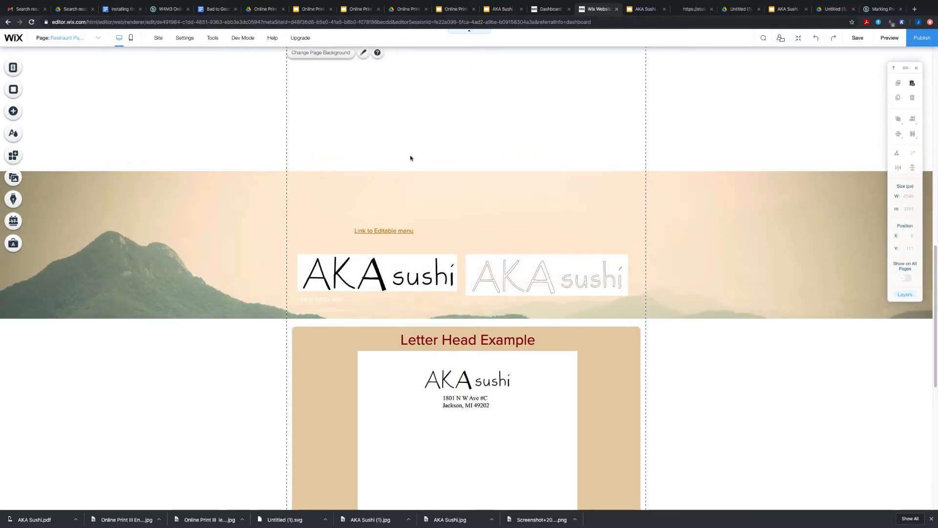
Open the Tri Menu folder inside the 2021 folder of the uploaded site images and start a media upload.
scroll(410, 157, "up", 5)
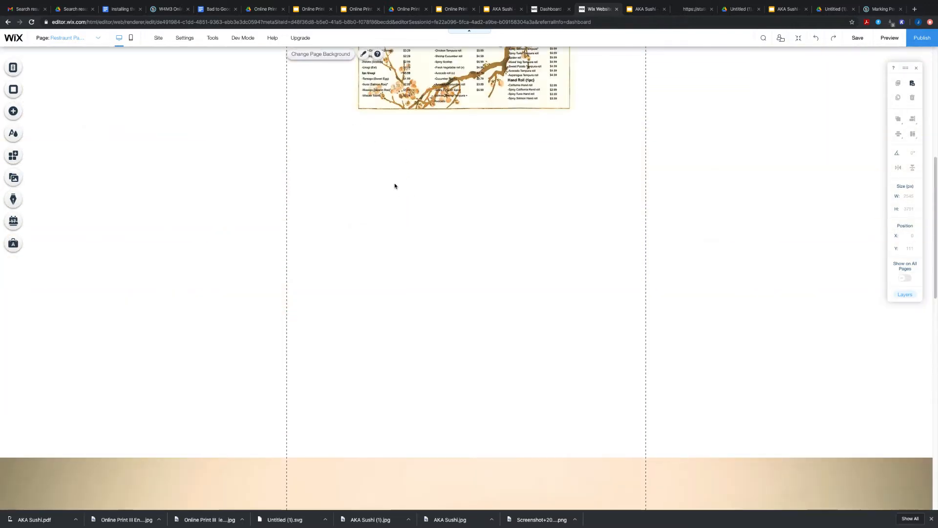
left_click(13, 112)
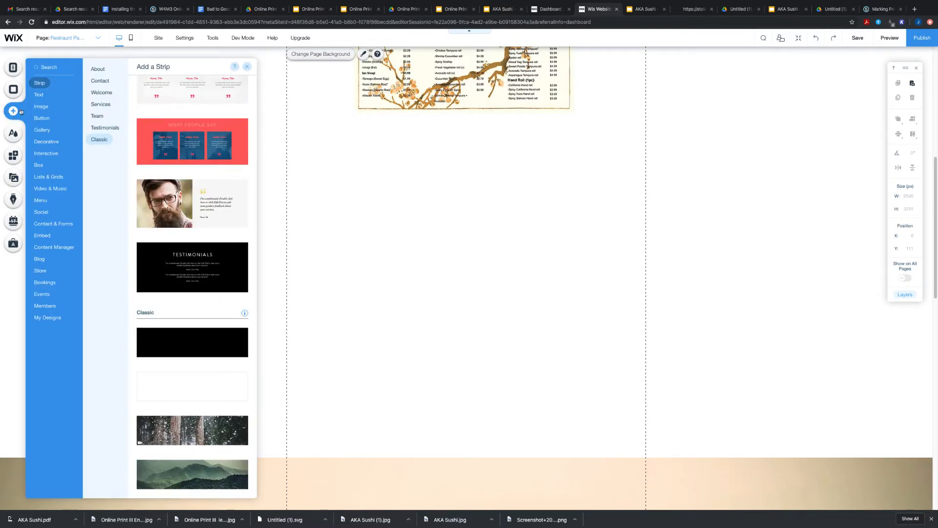
mouse_move(46, 110)
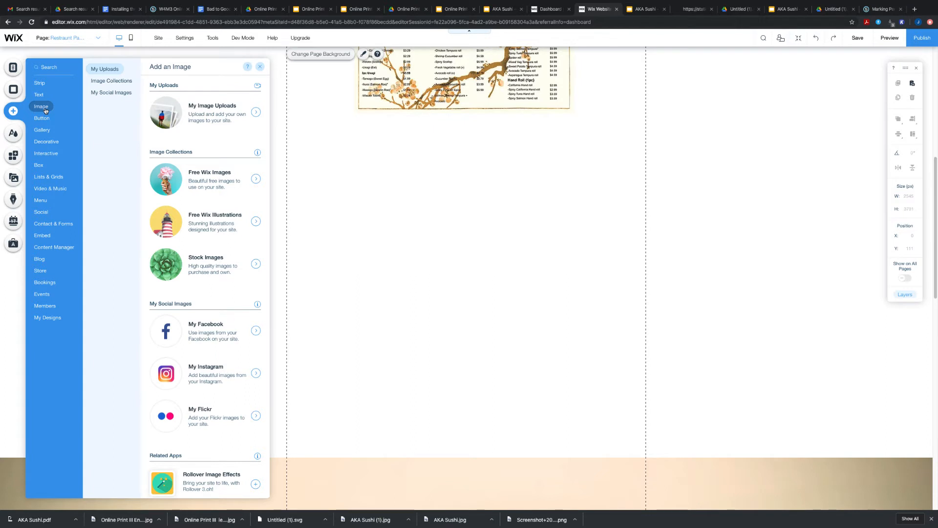
left_click(201, 110)
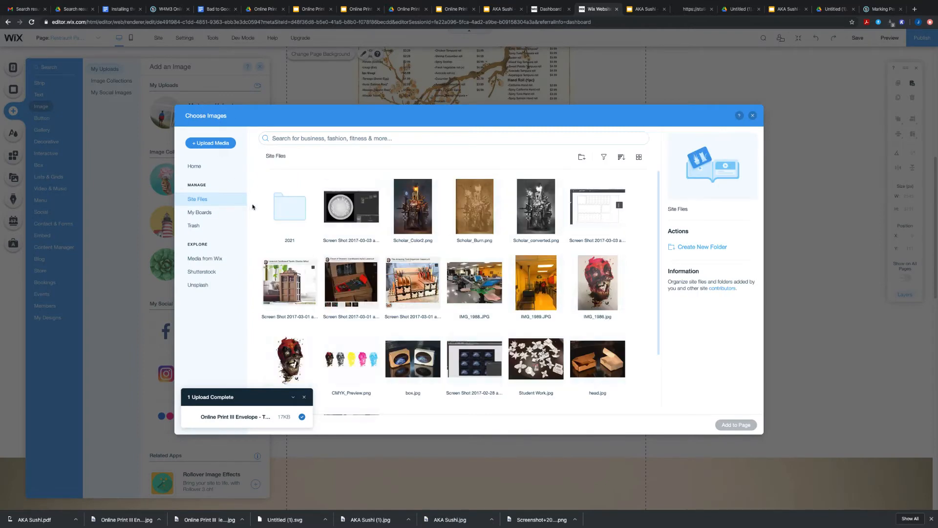
left_click(291, 204)
double_click(291, 206)
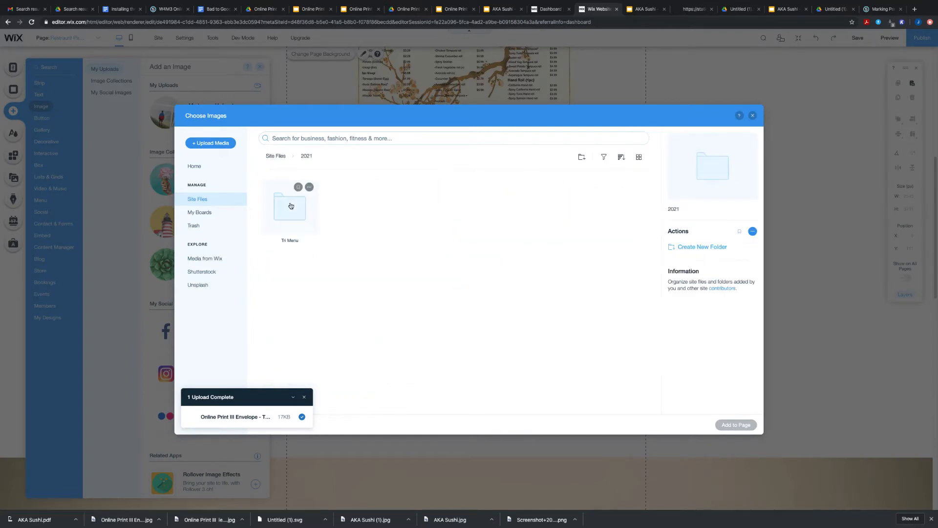
double_click(291, 206)
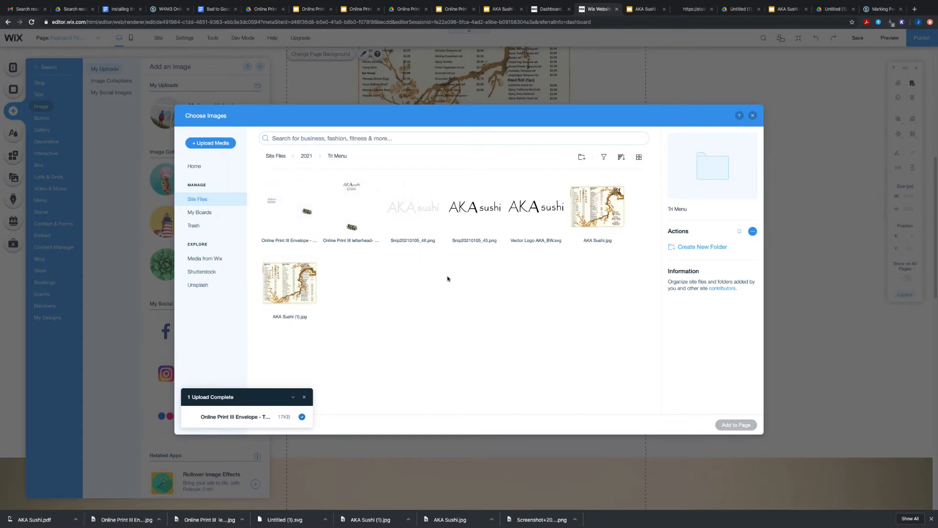
left_click(210, 143)
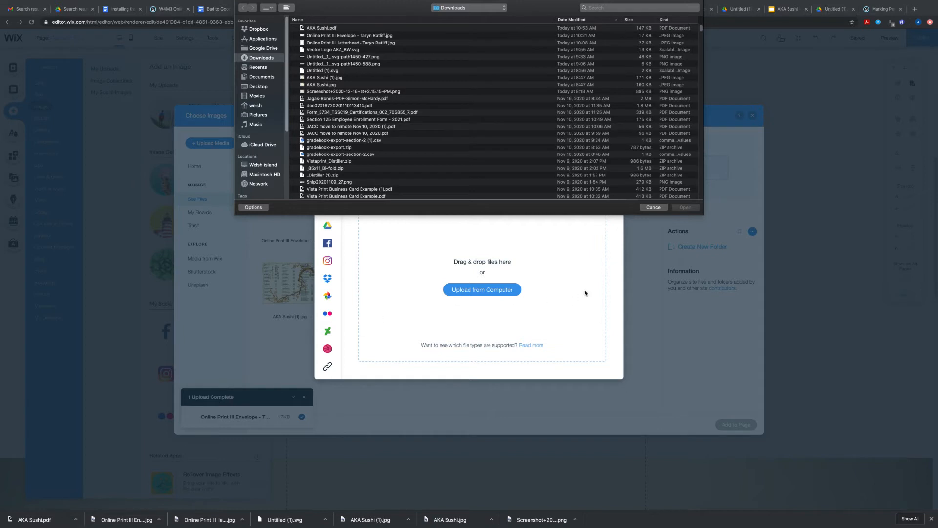
Cancel the file selection, check the downloaded AKA Sushi.pdf in Finder and return to the Wix upload dialog in Chrome.
left_click(654, 207)
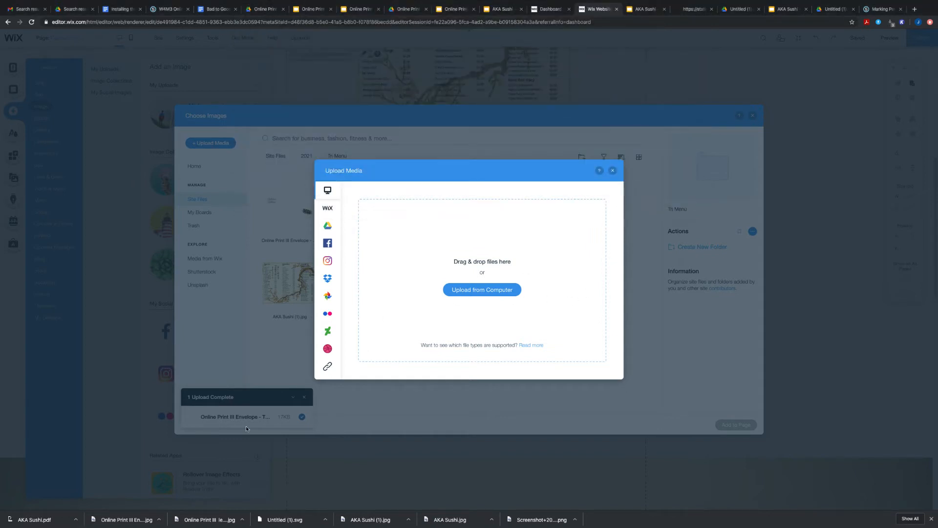
left_click(76, 520)
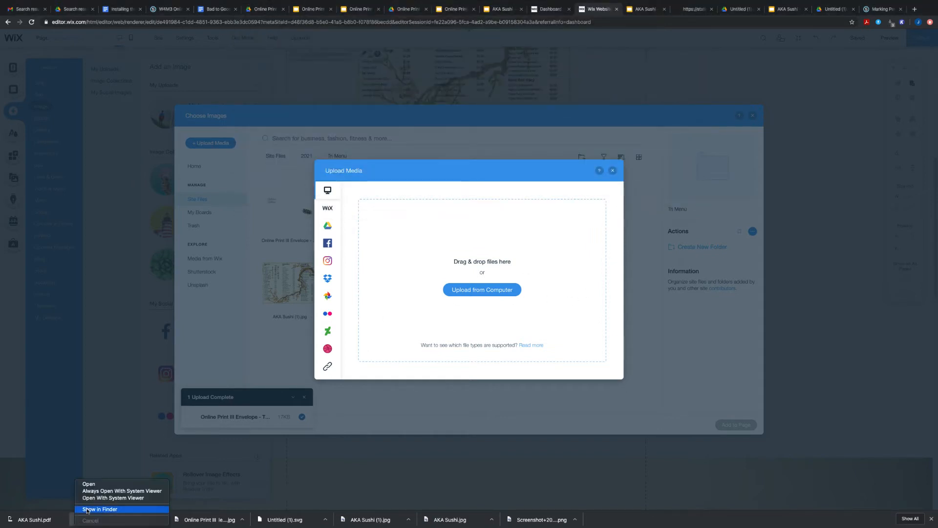
left_click(90, 509)
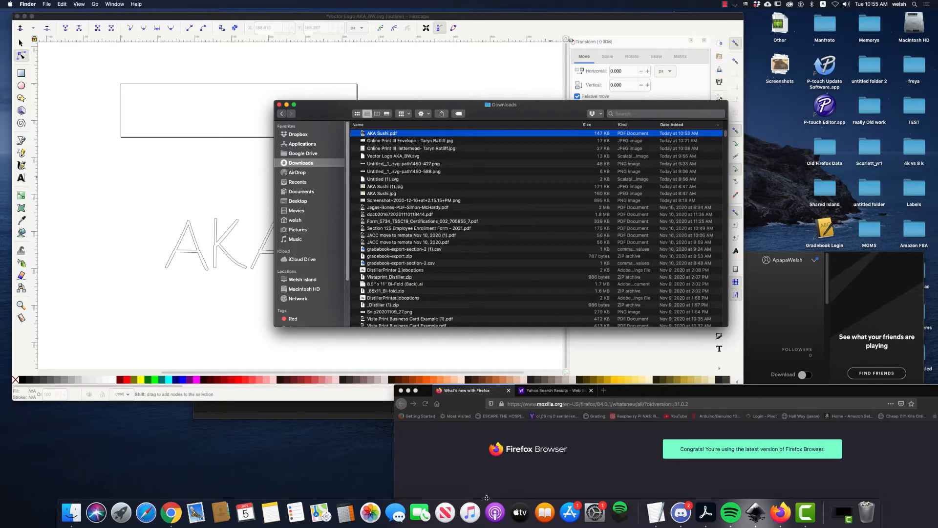
left_click(176, 521)
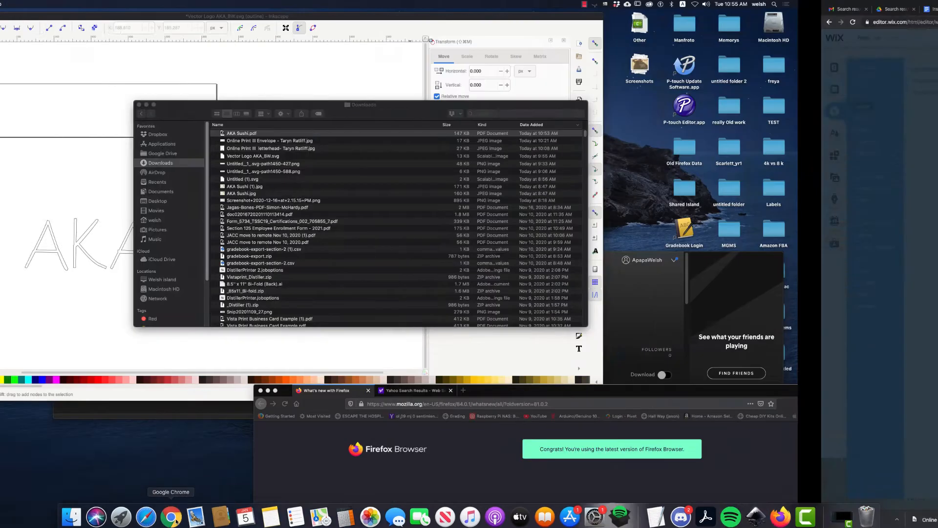
Upload AKA Sushi.pdf from the Downloads folder into the Tri Menu folder, then copy its URL and close the image chooser.
left_click(479, 290)
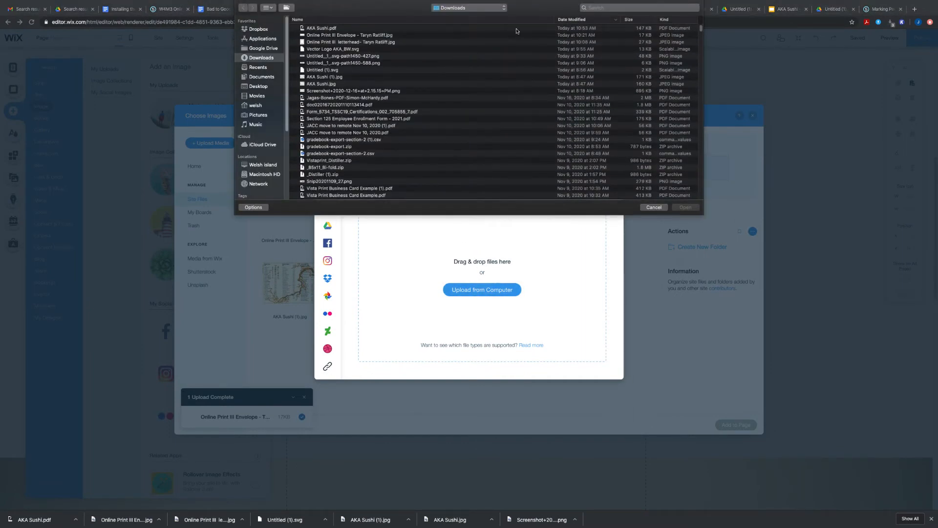
left_click(323, 33)
left_click(323, 28)
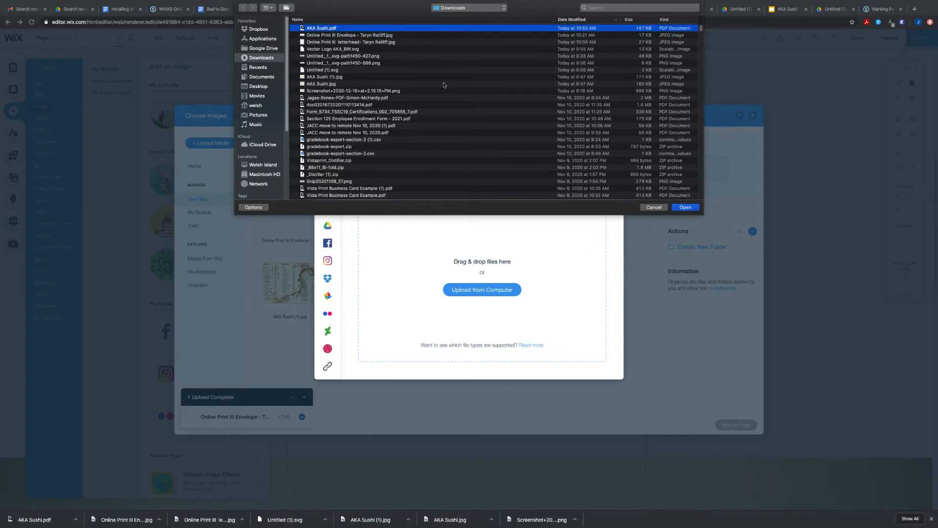
left_click(685, 208)
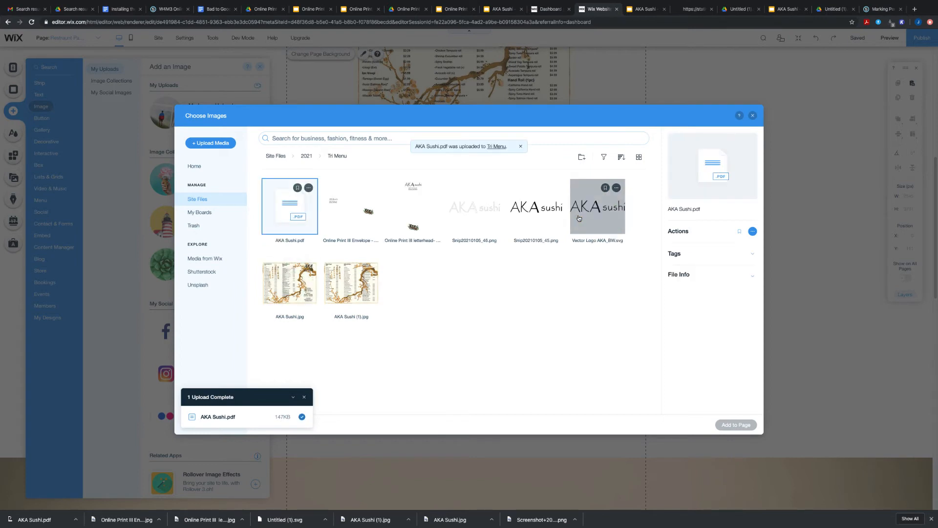
left_click(309, 188)
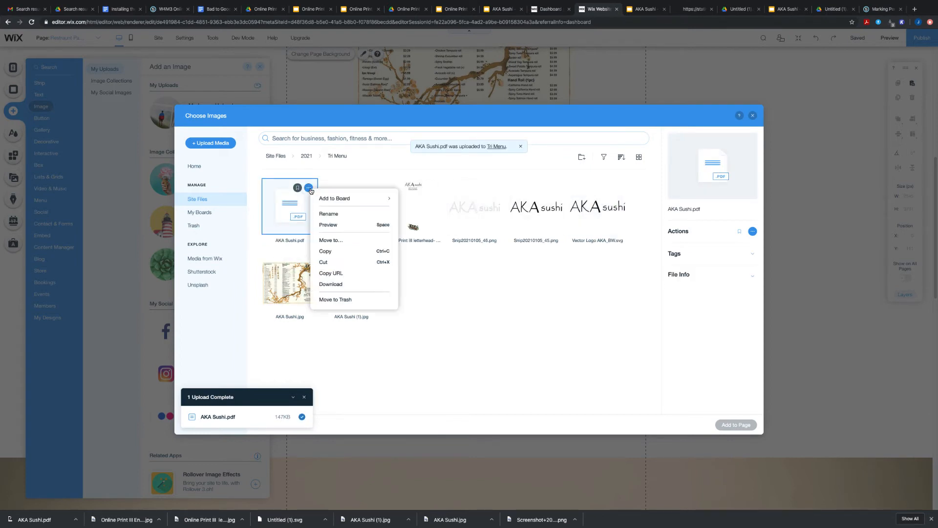
left_click(341, 275)
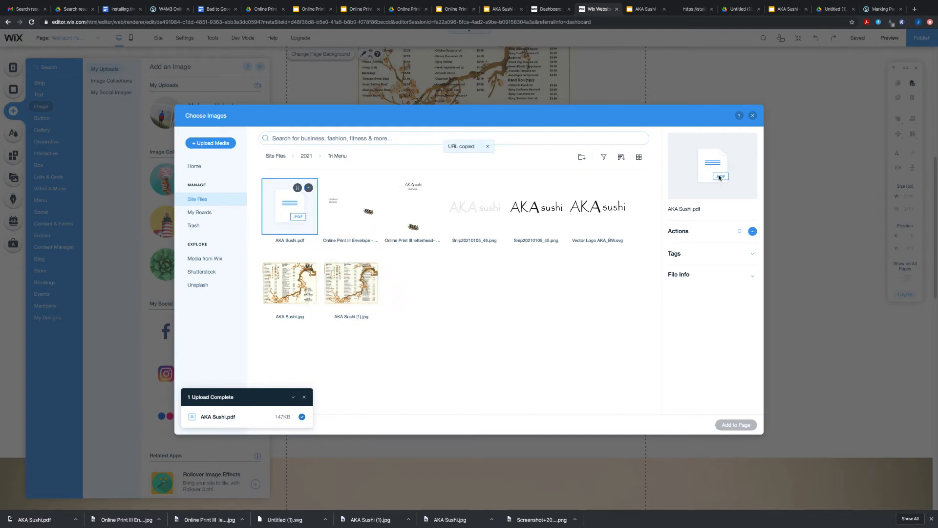
left_click(753, 117)
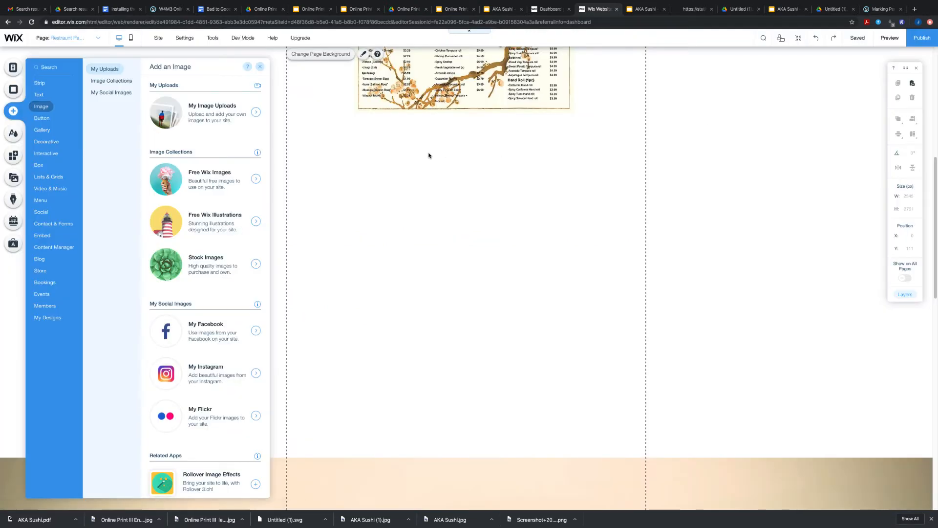
Move the "Link to Editable menu" text from the mountain strip to just beneath the menu image and place a duplicate below it at Y 1185 px.
scroll(430, 166, "down", 2)
scroll(430, 168, "up", 3)
scroll(430, 168, "down", 3)
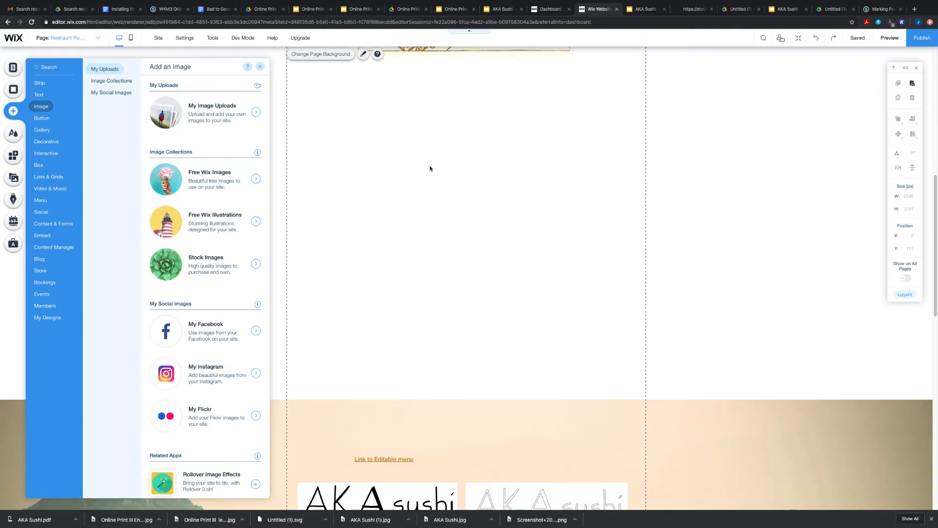
left_click_drag(382, 462, 387, 62)
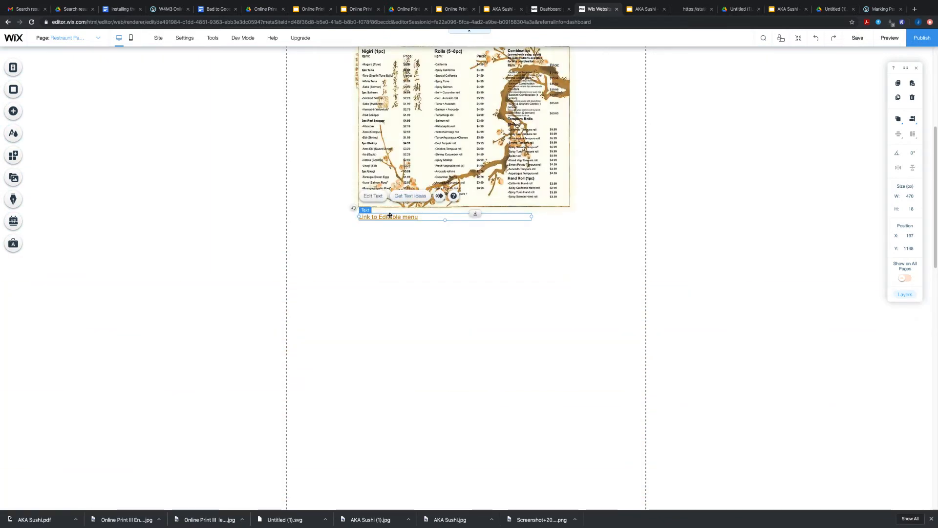
left_click_drag(389, 216, 388, 231)
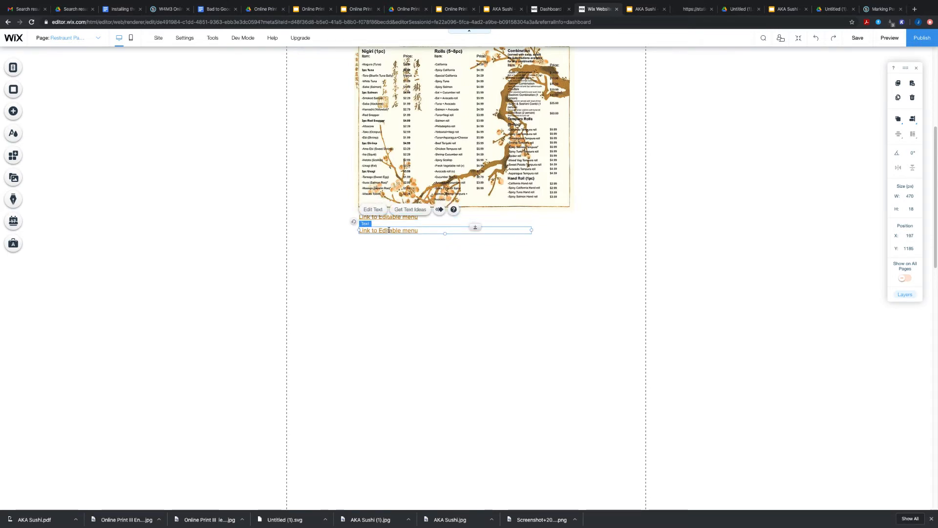
Try to replace the web address of the duplicated "Link to Editable menu" text with the URL of AKA Sushi.pdf.
double_click(389, 230)
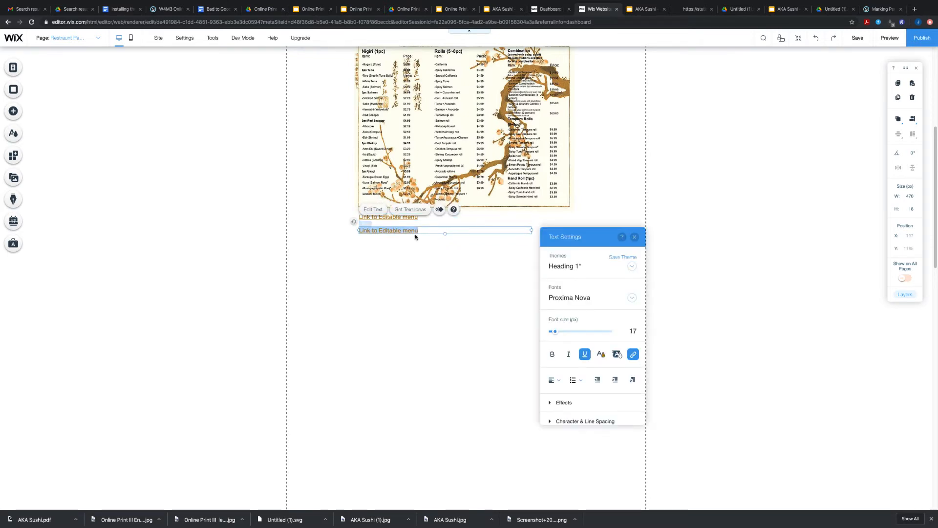
left_click(637, 356)
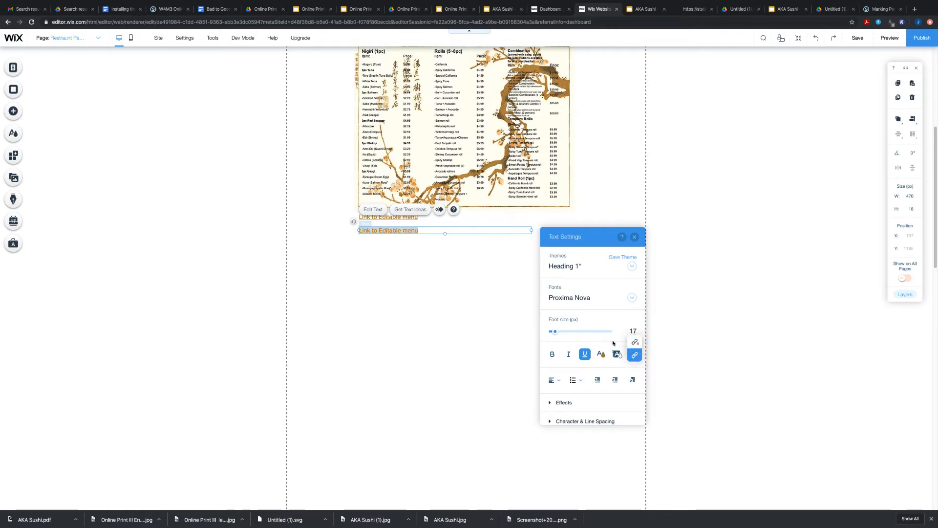
left_click(634, 354)
left_click(474, 233)
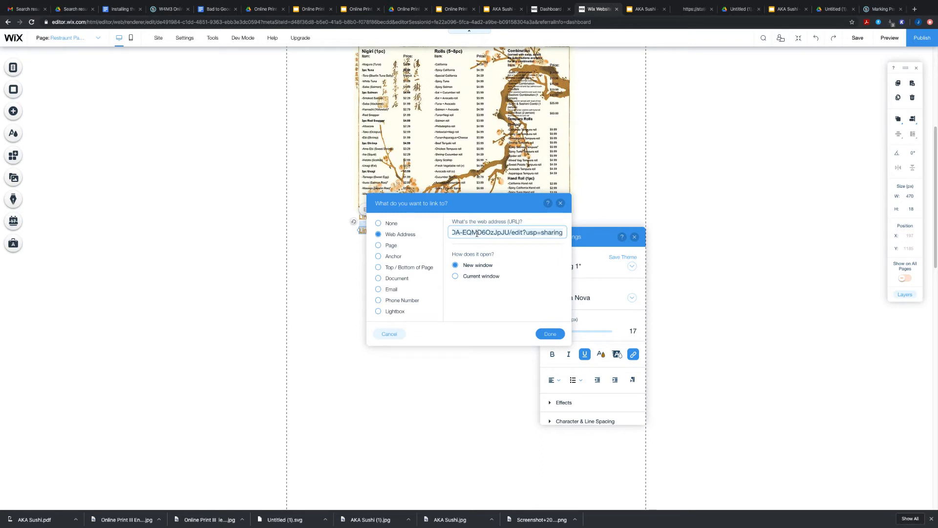
key("ctrl+a")
key("BackSpace")
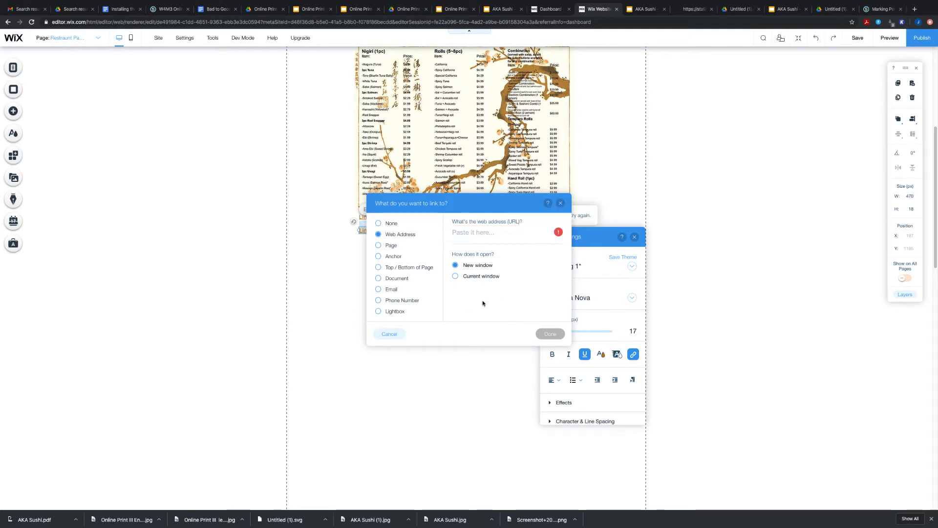
right_click(464, 232)
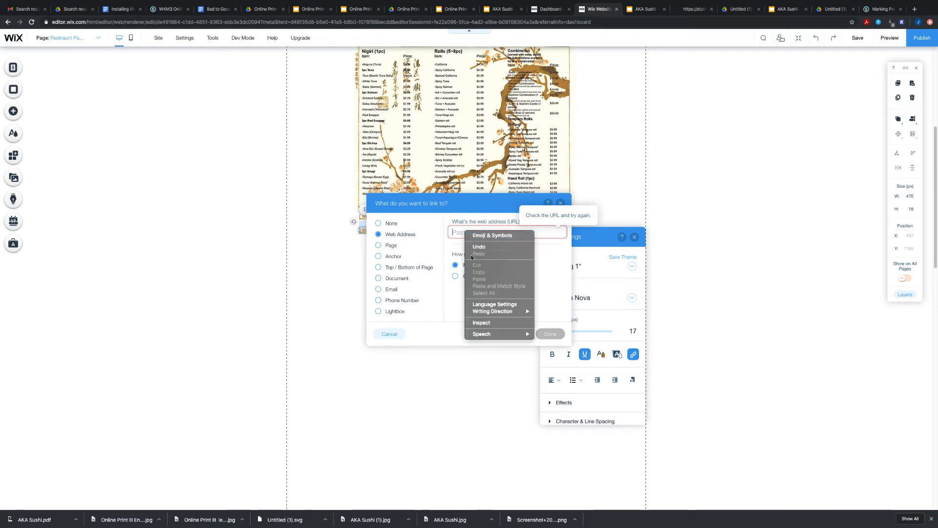
left_click(440, 334)
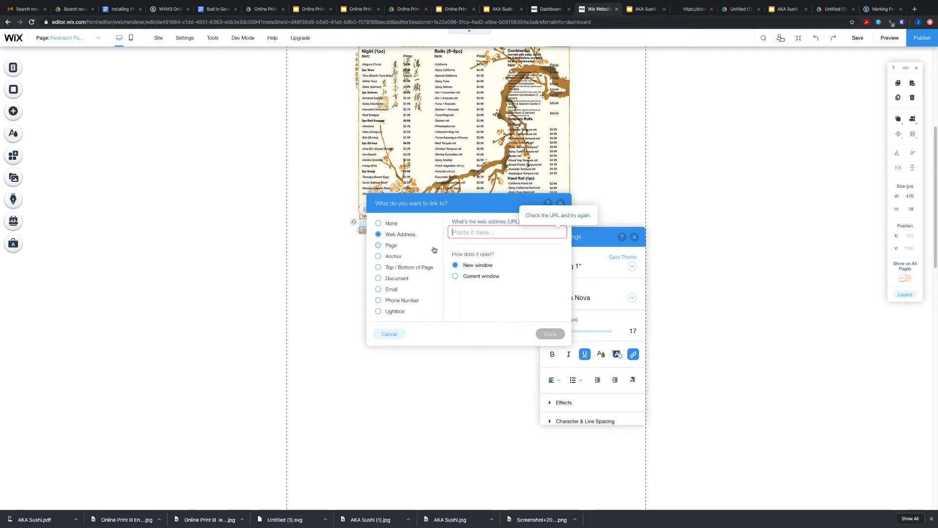
key("ctrl+v")
key("Return")
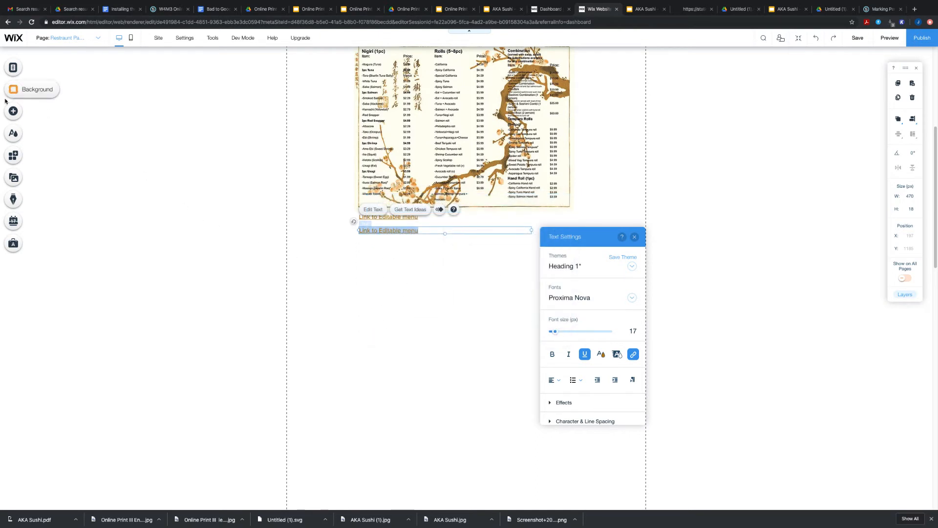
Copy the URL of AKA Sushi.pdf from the 2021 > Tri Menu folder again and return to the duplicated link text.
left_click(26, 113)
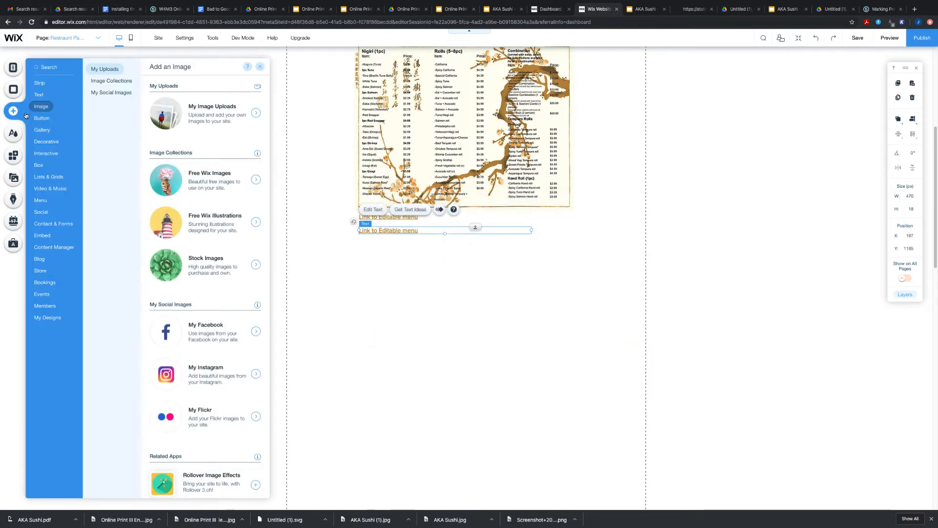
left_click(210, 112)
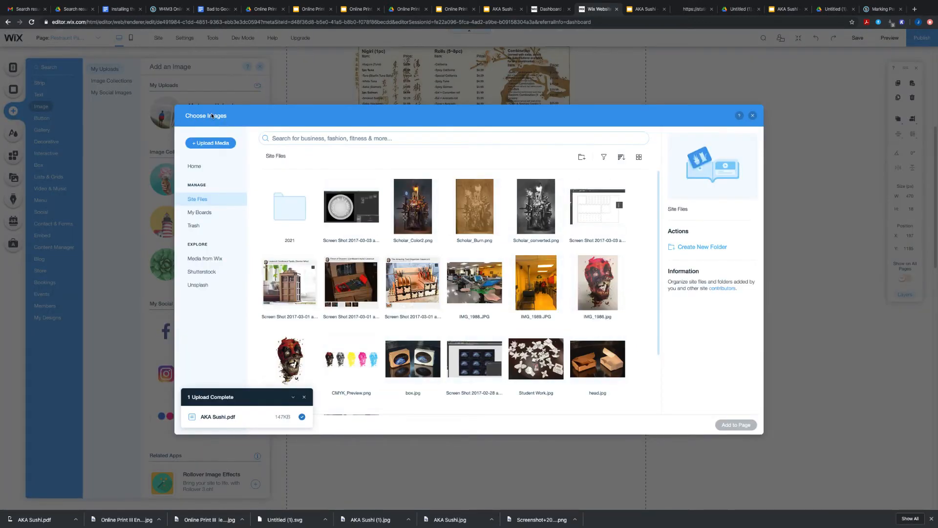
double_click(289, 207)
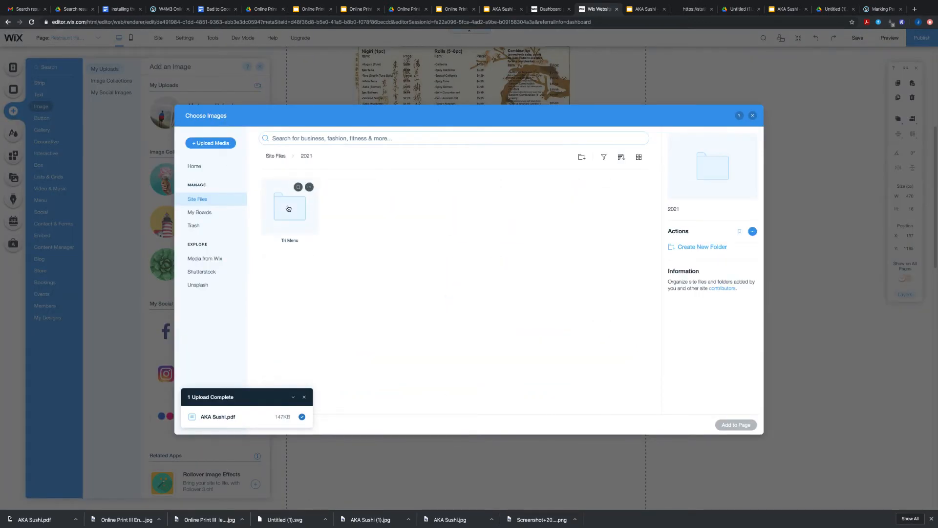
double_click(288, 208)
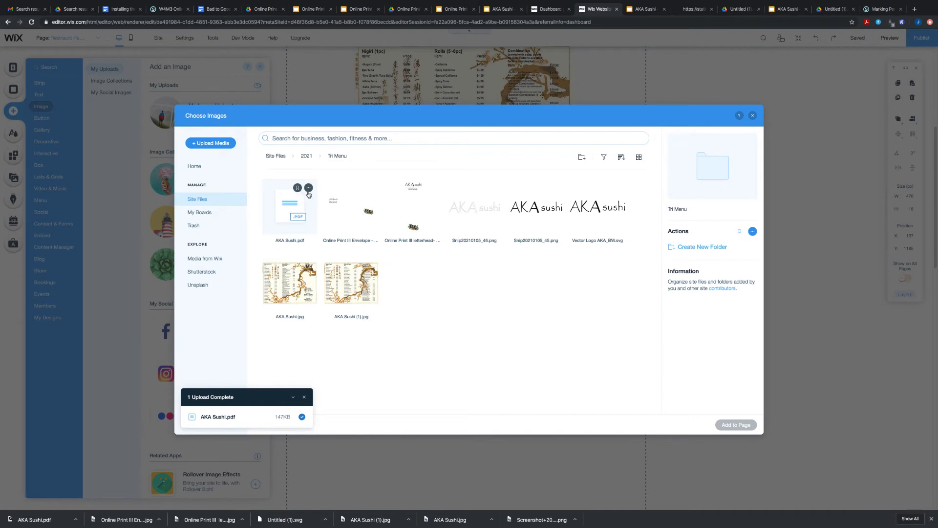
left_click(308, 192)
left_click(308, 192)
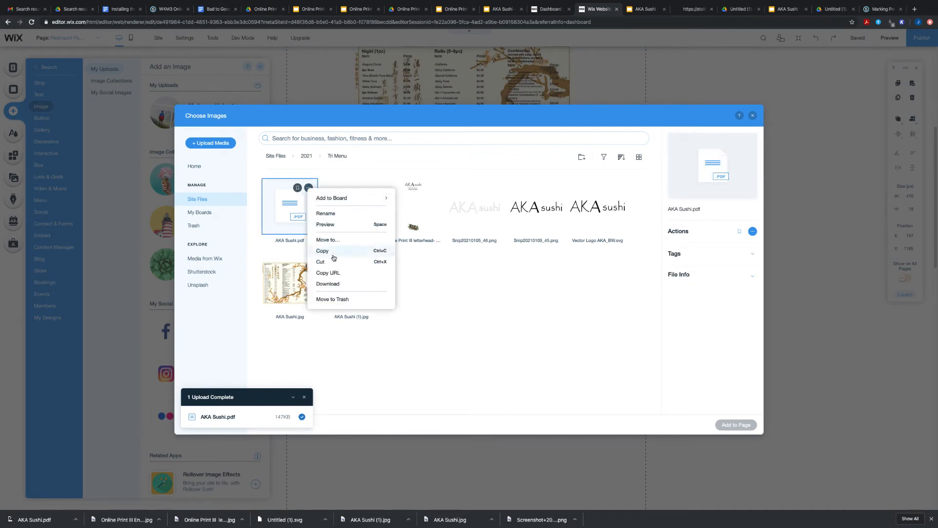
left_click(326, 274)
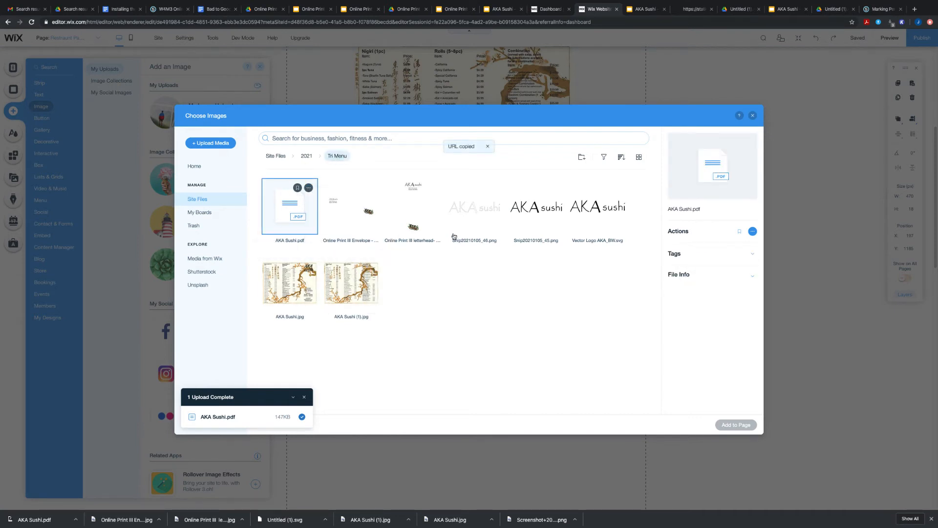
left_click(752, 116)
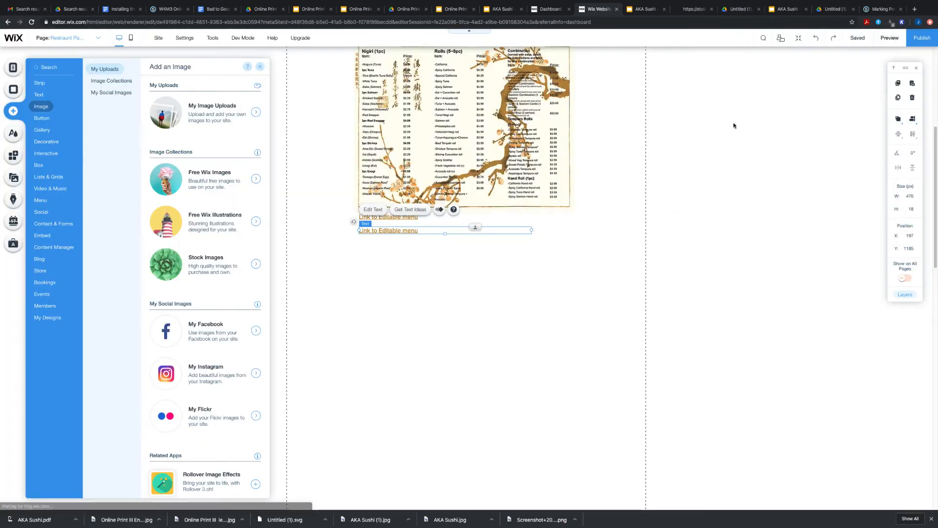
left_click(393, 228)
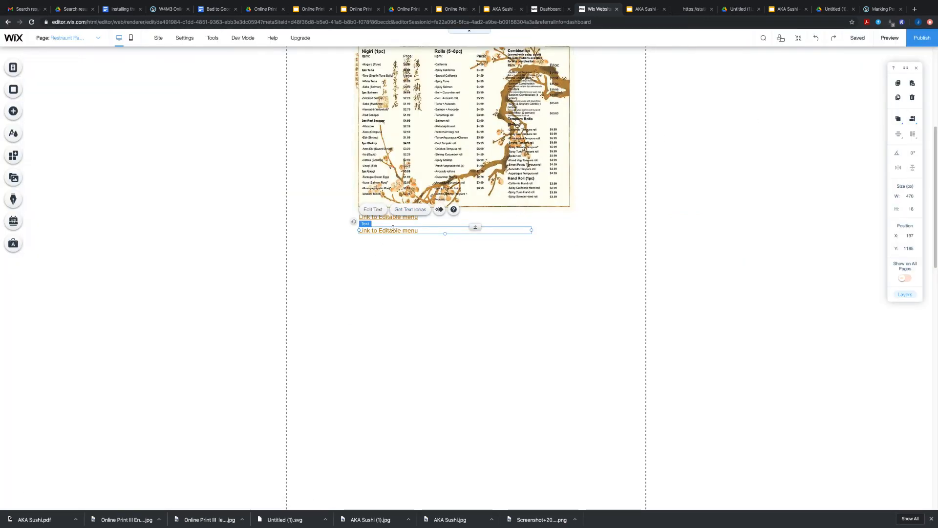
Replace the web address of the lower "Link to Editable menu" text with the copied URL of AKA Sushi.pdf.
double_click(393, 229)
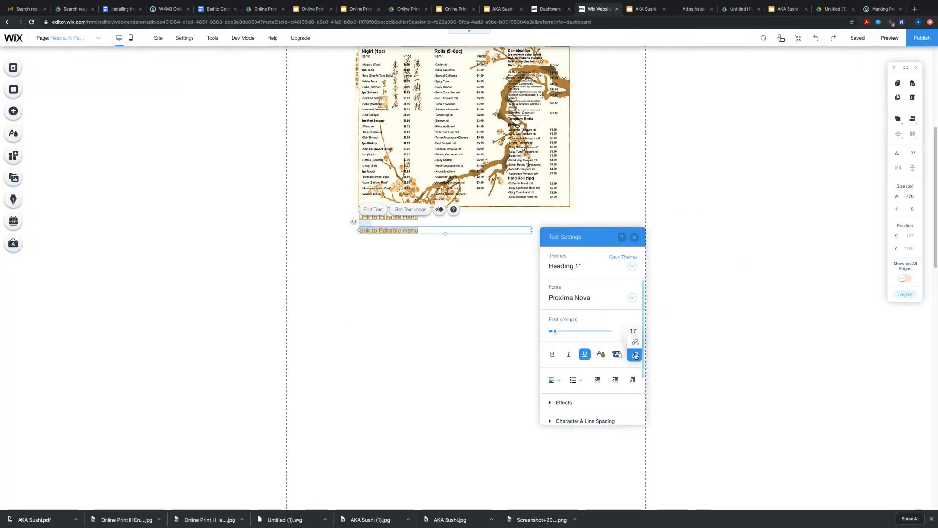
left_click(636, 356)
left_click(509, 229)
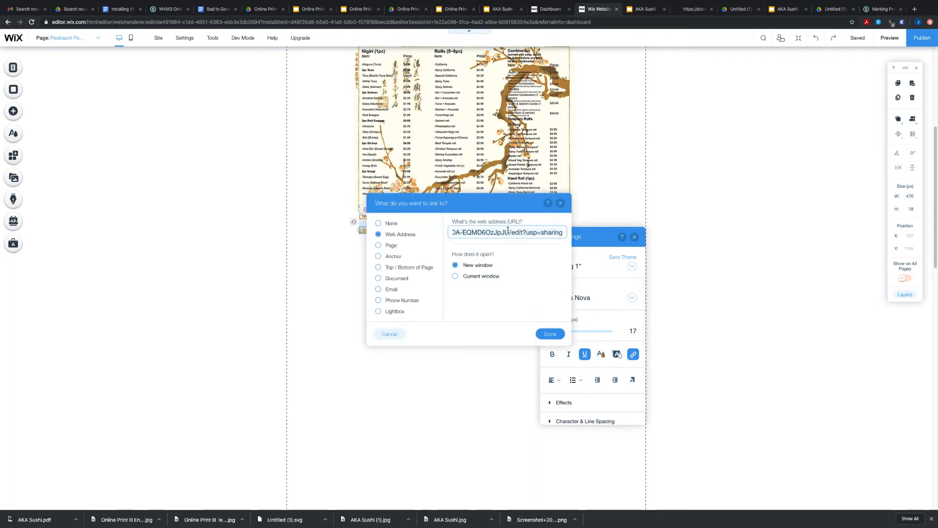
key("ctrl+a")
key("ctrl+v")
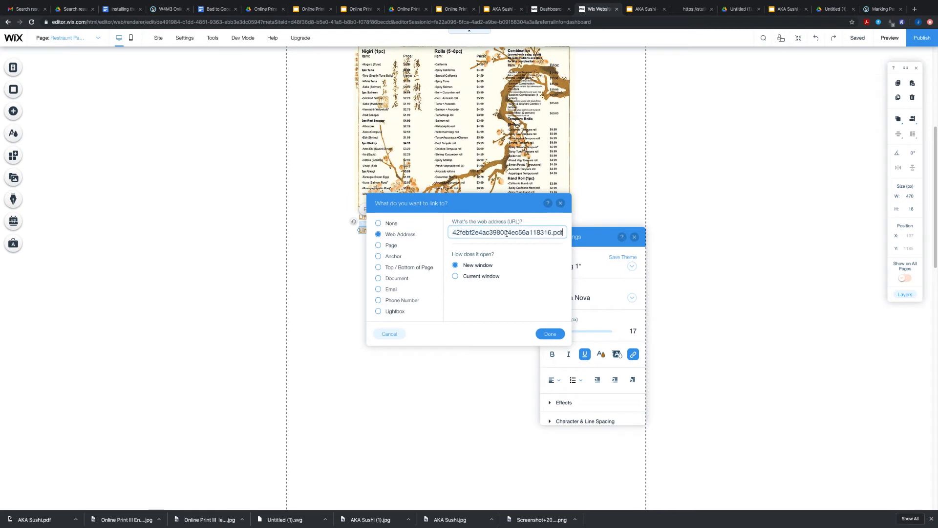
left_click(550, 334)
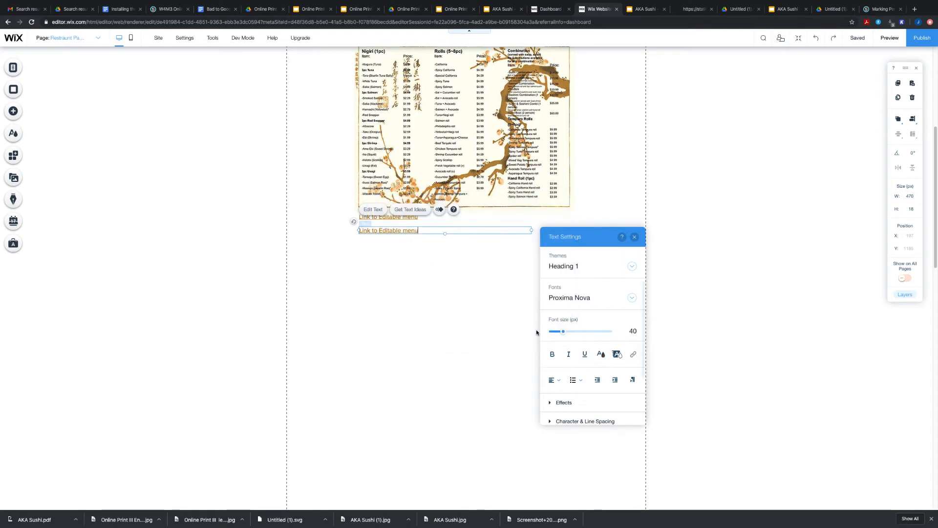
left_click(478, 270)
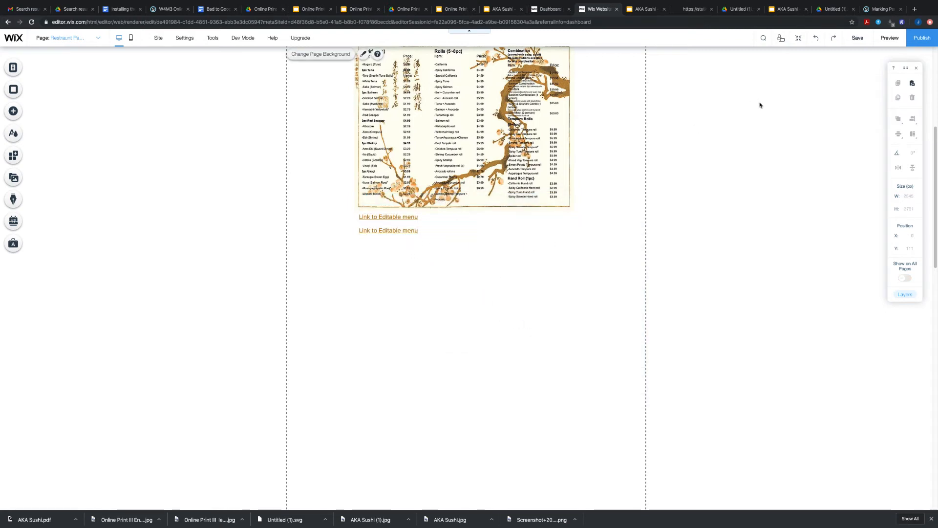
Preview the page, test the lower "Link to Editable menu" link, and return to the editor.
left_click(883, 41)
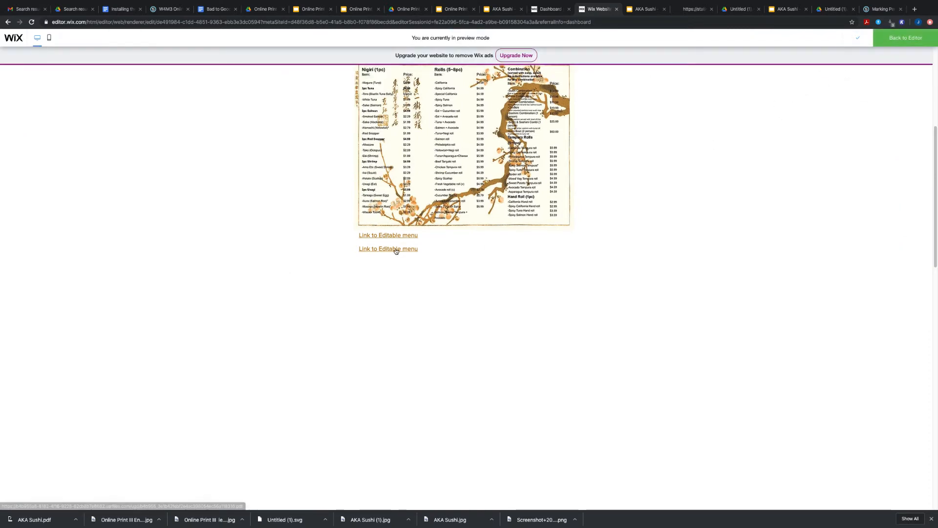
left_click(397, 251)
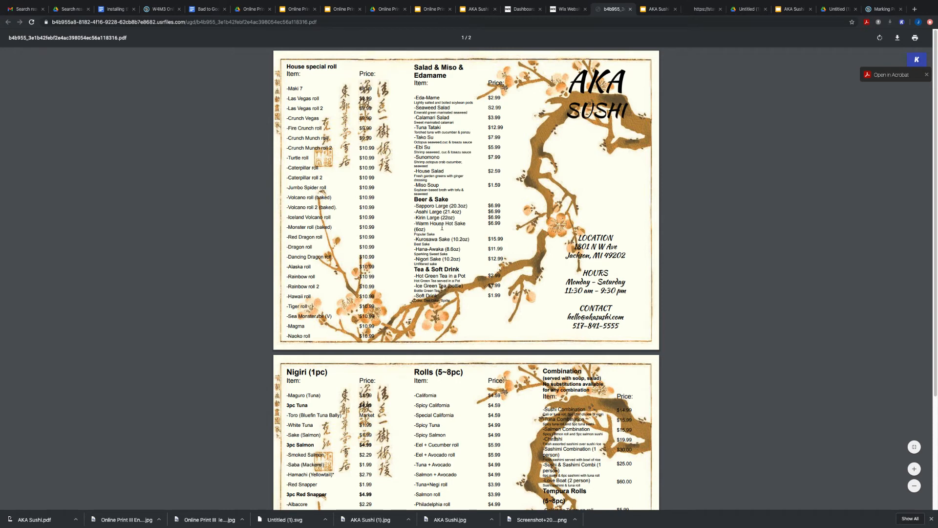
left_click(566, 11)
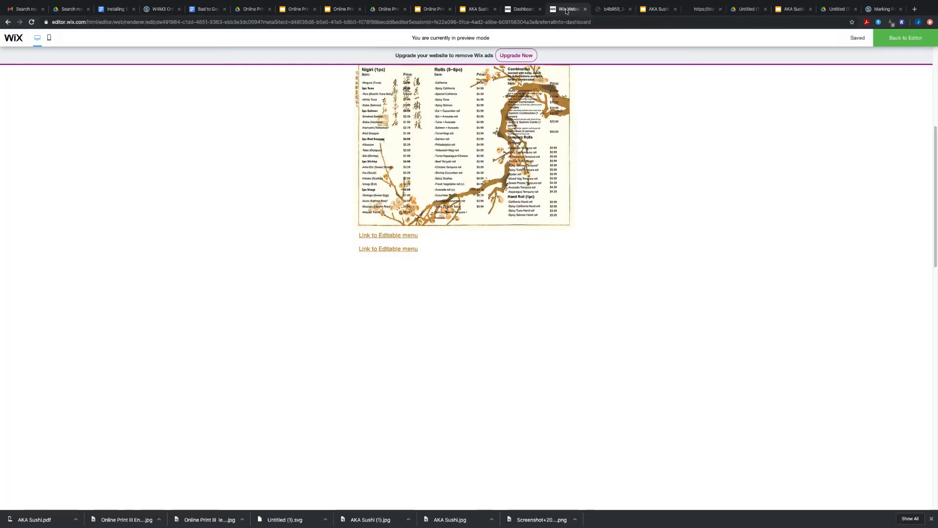
scroll(598, 113, "up", 3)
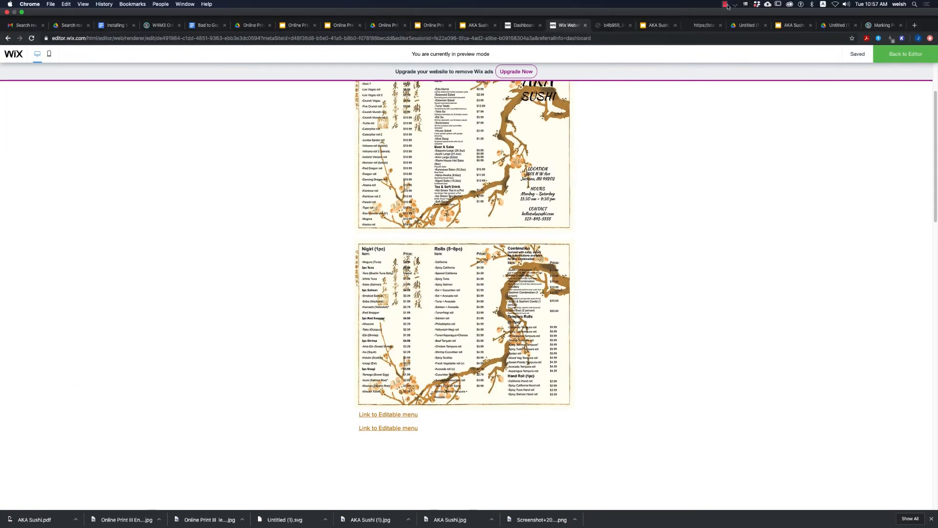
left_click(726, 6)
left_click(732, 12)
left_click(905, 43)
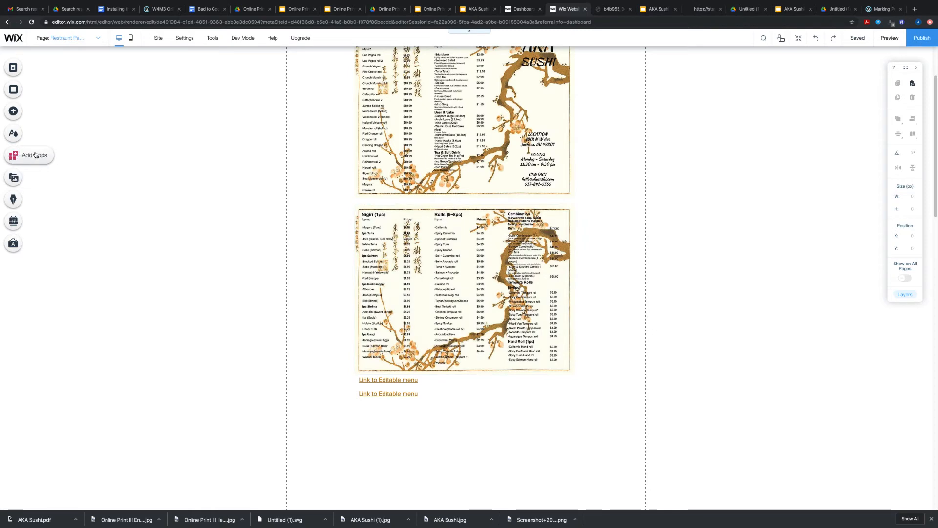
Search the Wix App Market for "pdf" and add the PDF Viewer app to the page.
left_click(34, 155)
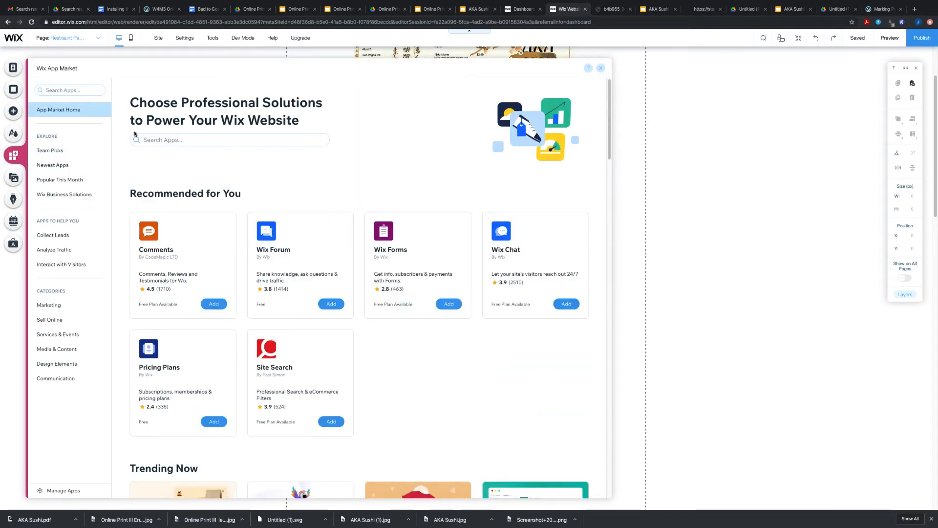
left_click(165, 139)
type("p")
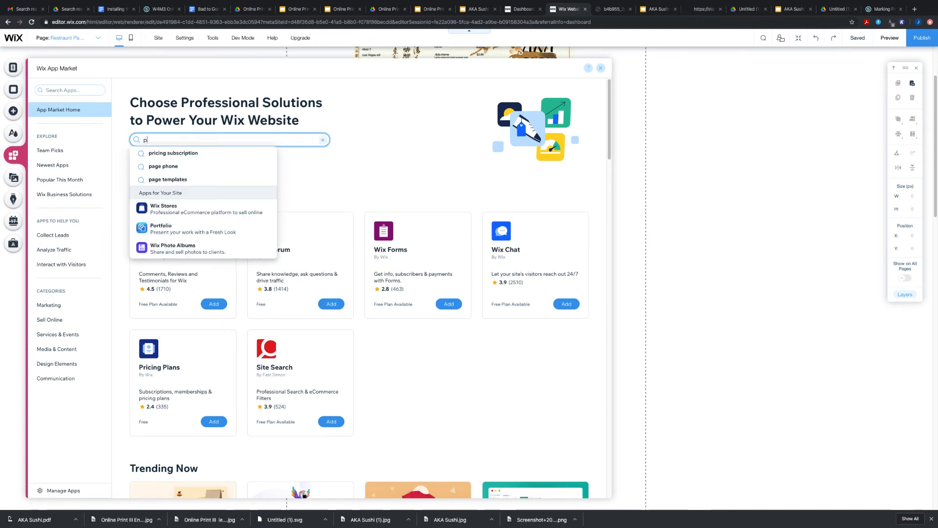
type("df")
key("Return")
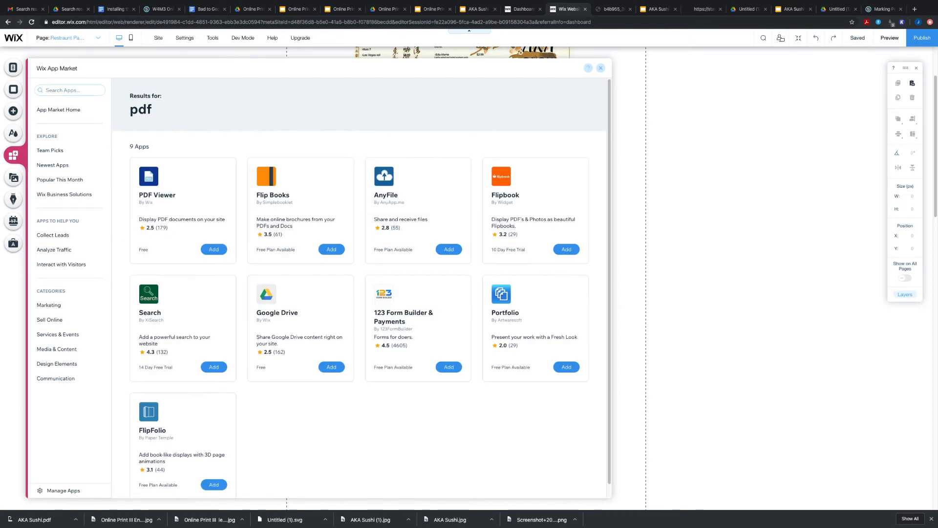
left_click(211, 248)
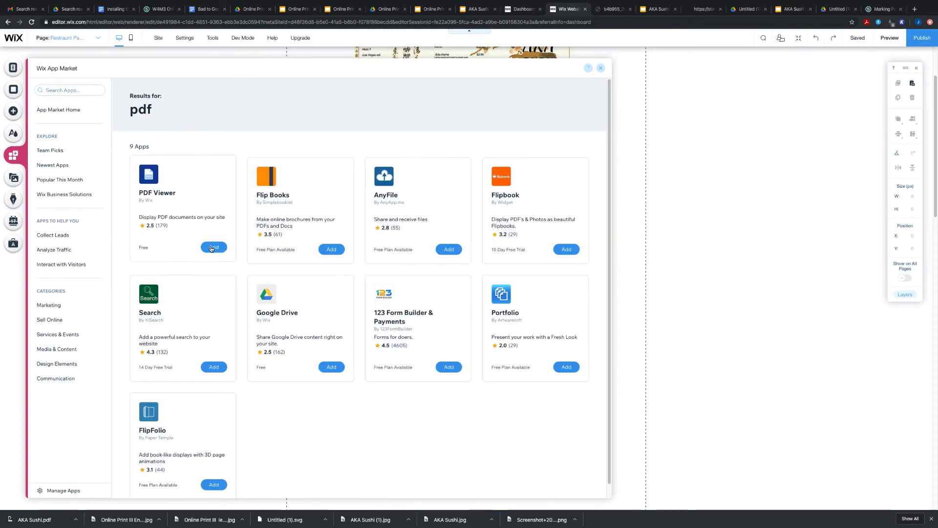
left_click(188, 215)
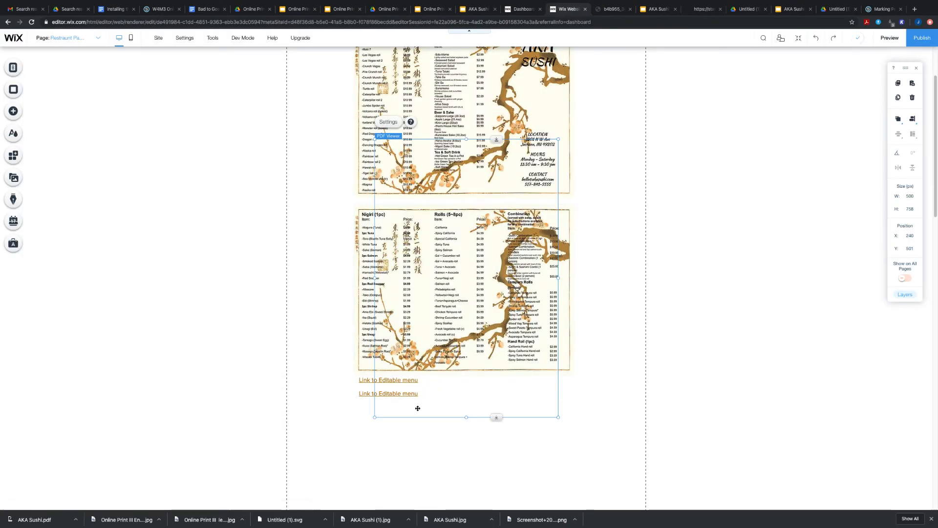
Move the PDF Viewer beneath the two menu links to X 15, Y 1216 px.
left_click_drag(414, 414, 448, 479)
scroll(499, 325, "down", 5)
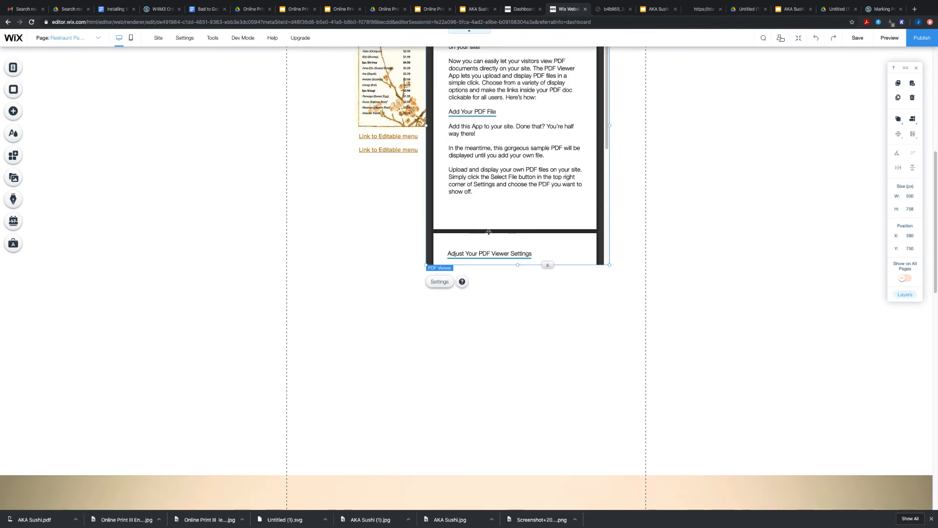
left_click_drag(489, 231, 355, 401)
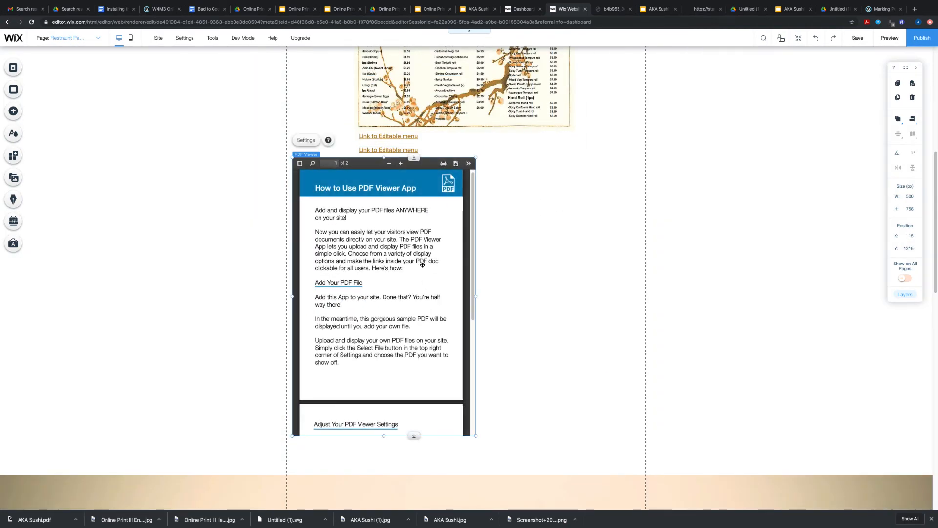
Connect AKA Sushi.pdf from the 2021 > Tri Menu folder to the PDF Viewer.
left_click(418, 205)
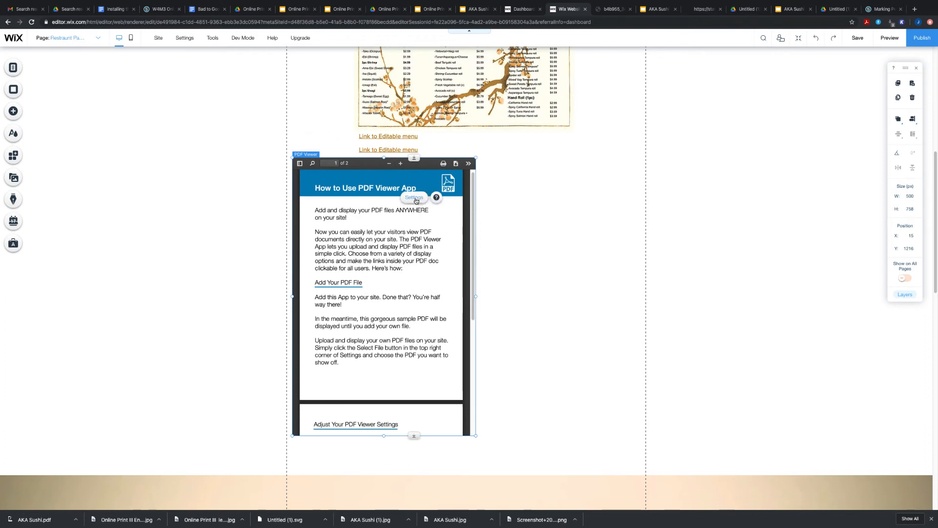
left_click(414, 198)
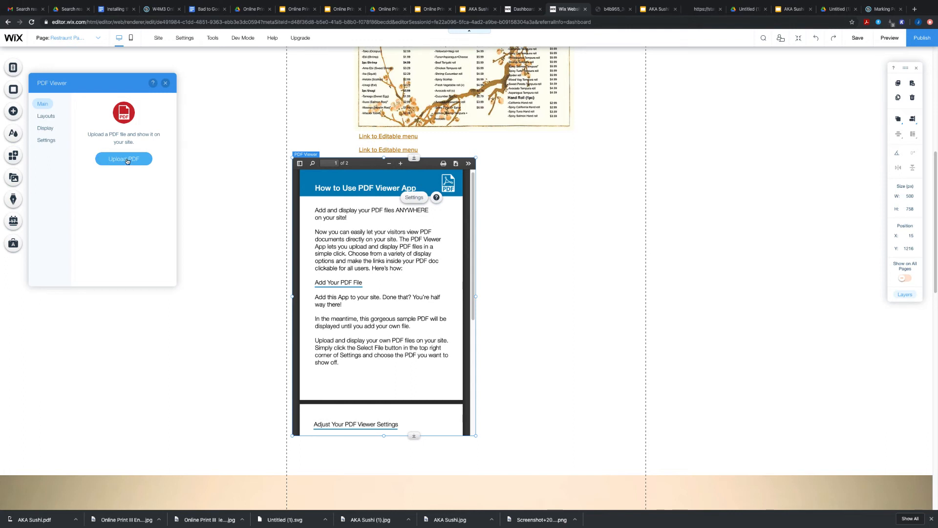
left_click(127, 161)
double_click(289, 216)
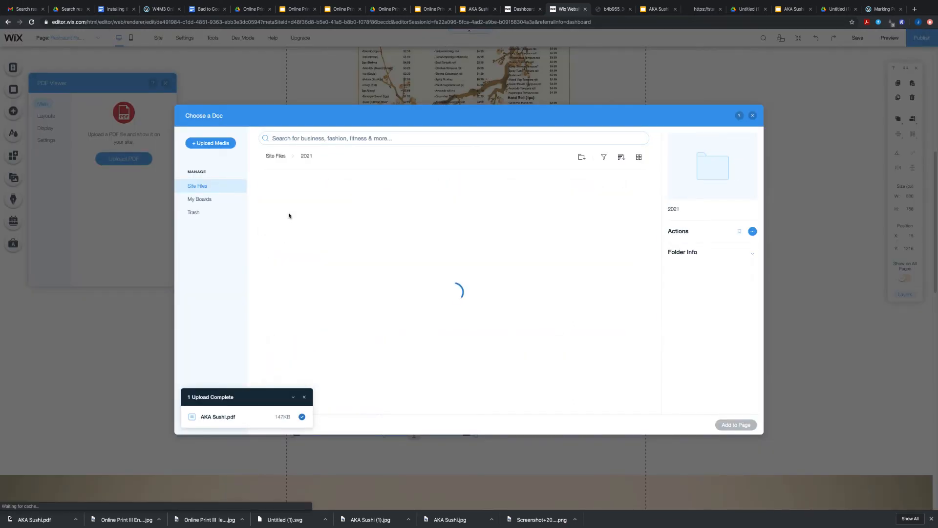
double_click(288, 210)
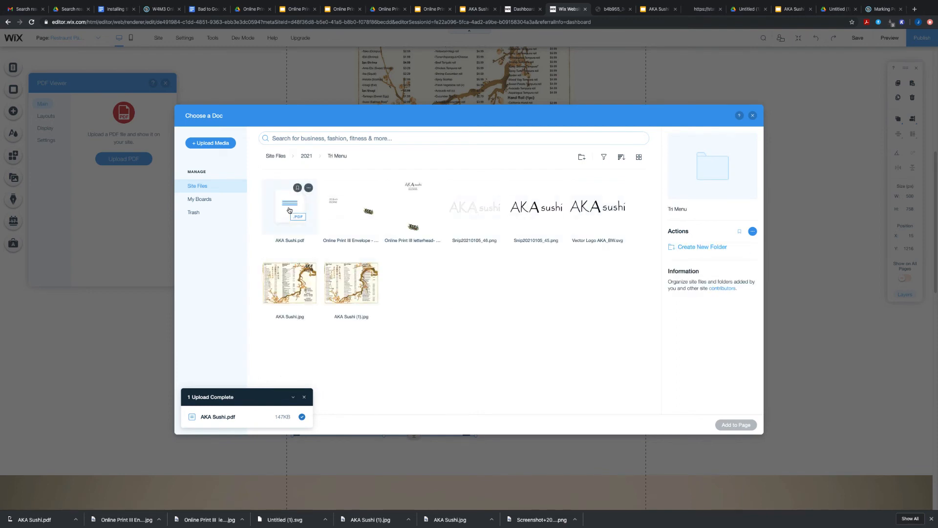
left_click(288, 210)
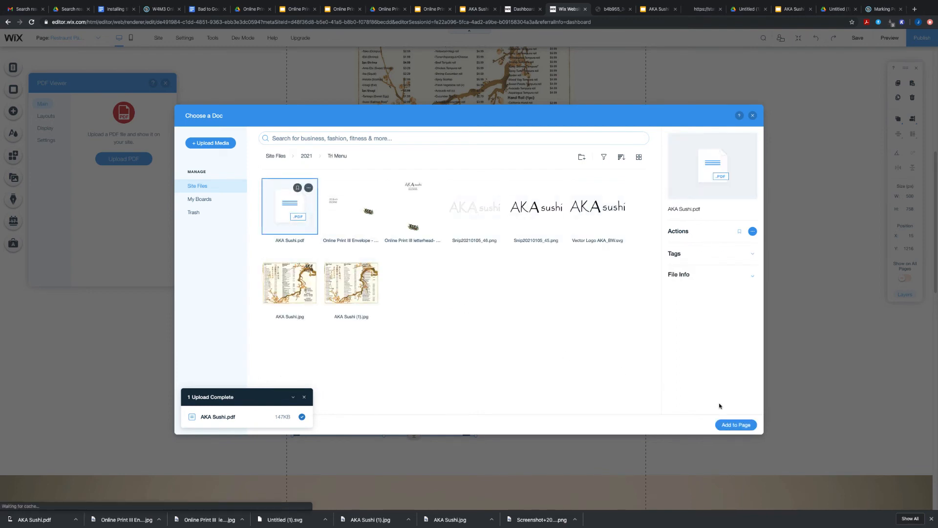
left_click(735, 423)
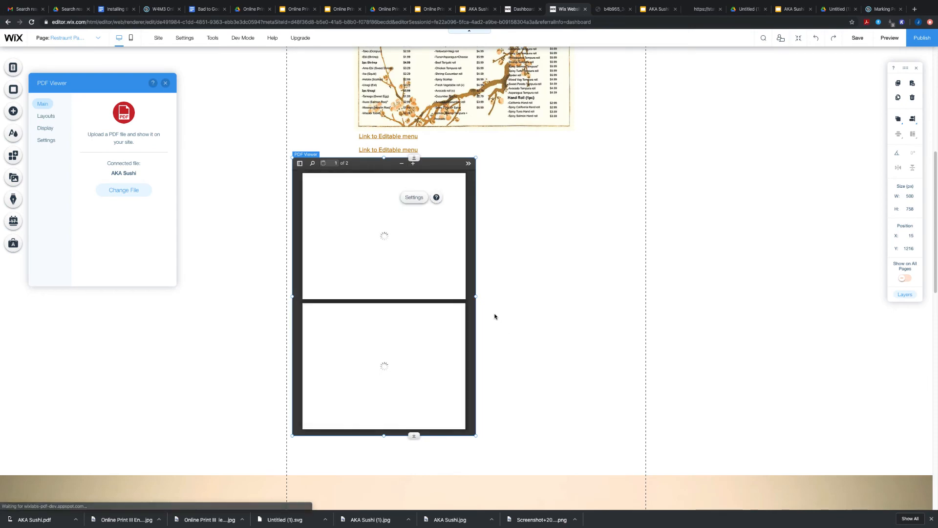
Enlarge the PDF Viewer to about 972 by 760 px and shift it slightly left to fit between the page margins.
scroll(481, 312, "up", 2)
scroll(481, 312, "down", 5)
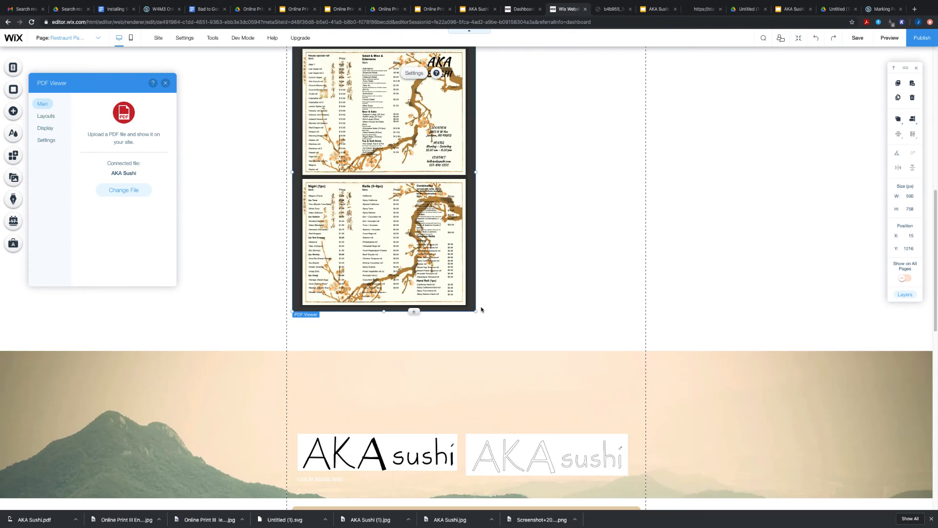
left_click_drag(477, 311, 650, 311)
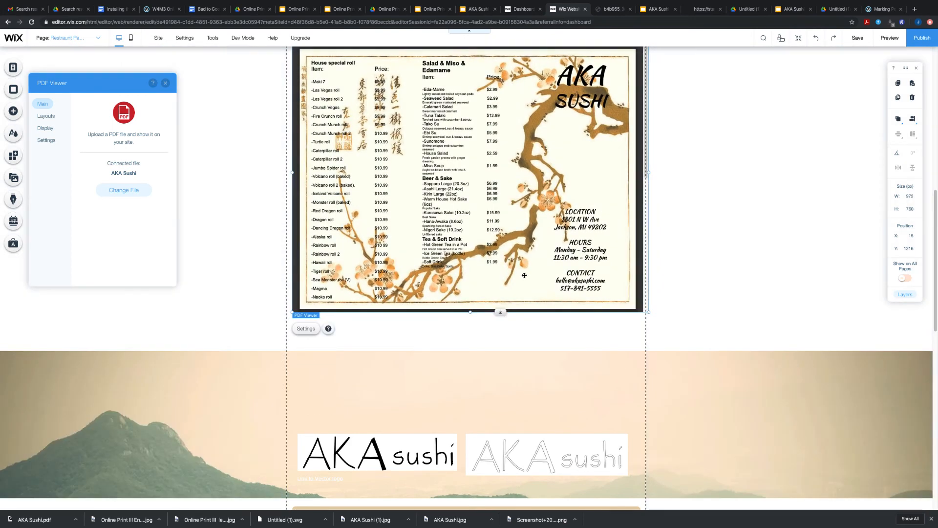
scroll(670, 251, "down", 1)
scroll(668, 253, "up", 3)
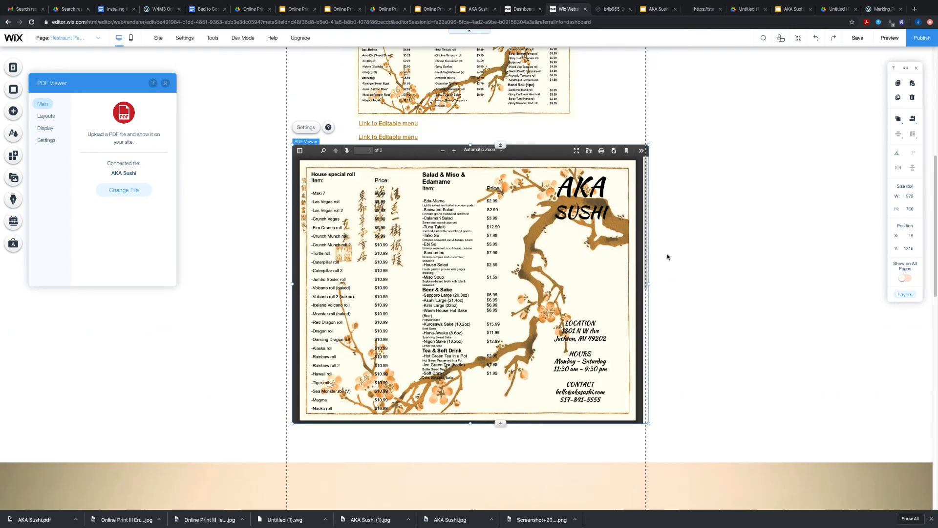
scroll(665, 259, "up", 1)
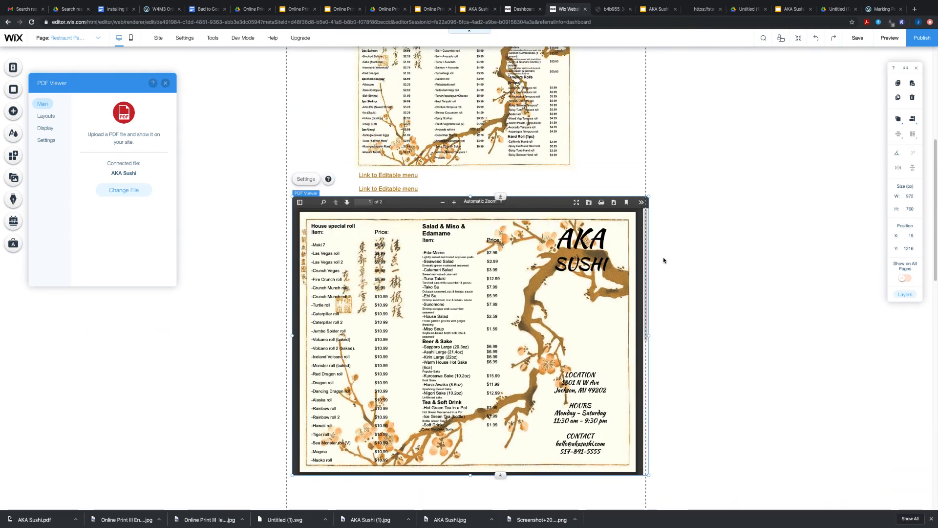
left_click_drag(611, 206, 559, 206)
Reword the lower "Link to Editable menu" text as "Link to PDF".
left_click(379, 191)
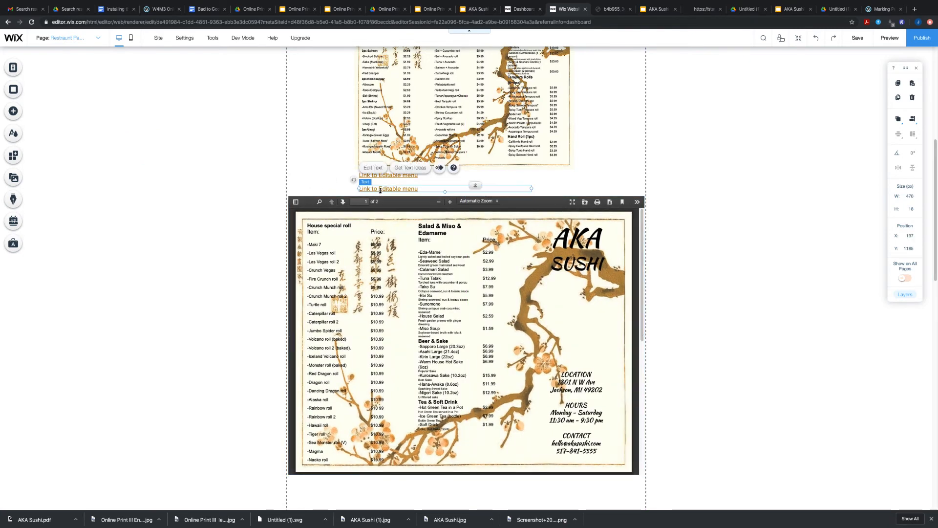
double_click(411, 188)
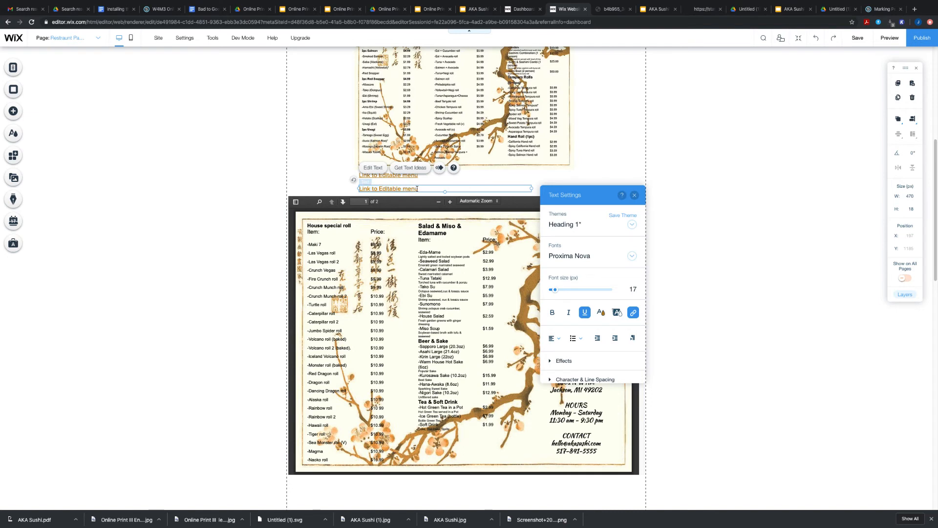
left_click_drag(417, 188, 381, 189)
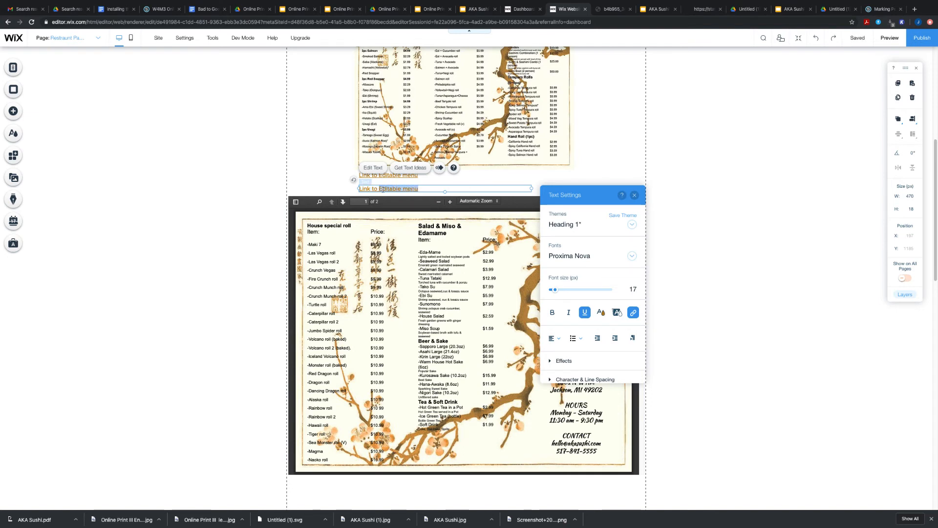
type("PDF")
left_click(320, 178)
Move the "Link to PDF" text just beneath the PDF Viewer to X 4, Y 1985 px and deselect it.
left_click_drag(364, 188, 300, 482)
left_click_drag(300, 482, 297, 482)
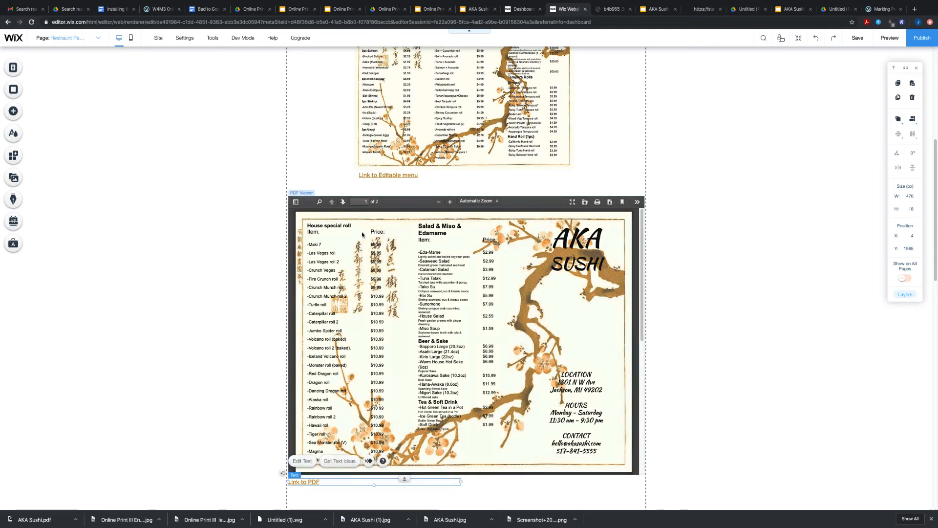
left_click(711, 232)
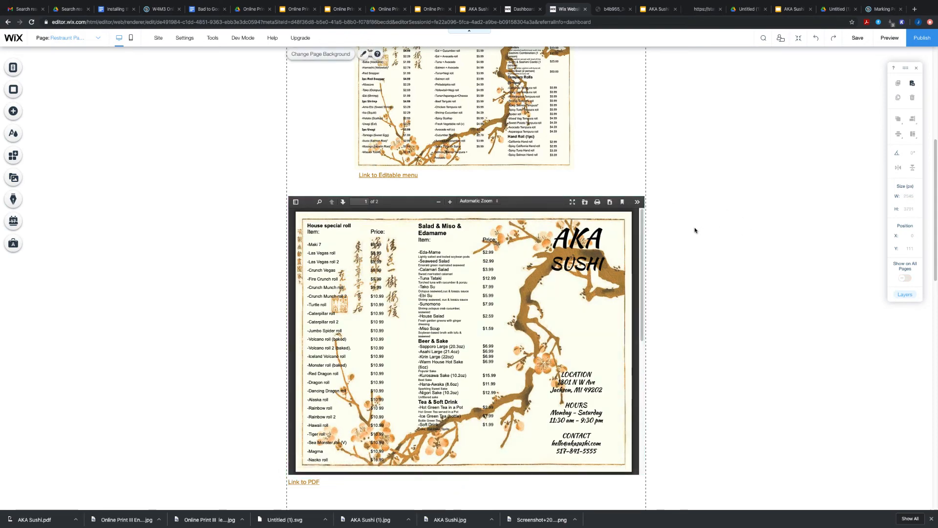
Review the Restaurant Package page layout from the title through the menu images, editable-menu link, PDF Viewer and PDF link.
scroll(656, 214, "down", 4)
scroll(656, 215, "up", 3)
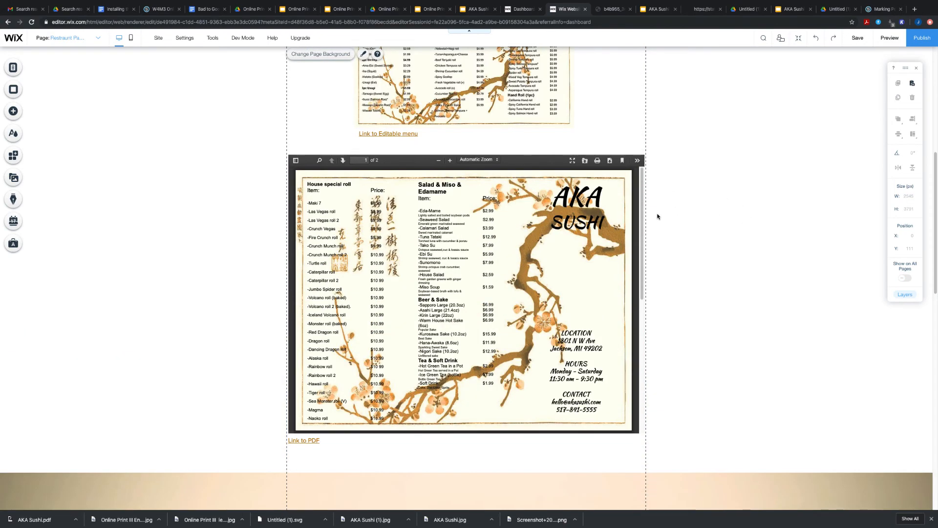
scroll(657, 217, "up", 7)
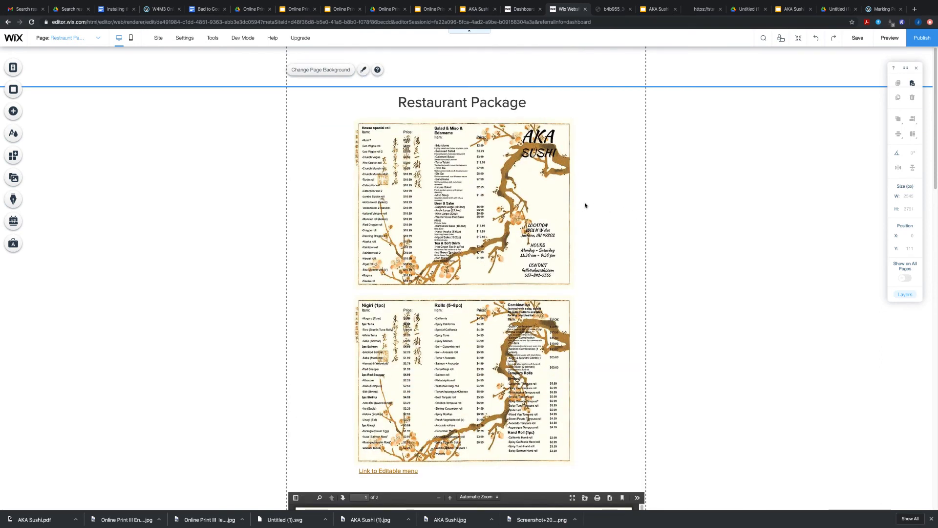
left_click(473, 156)
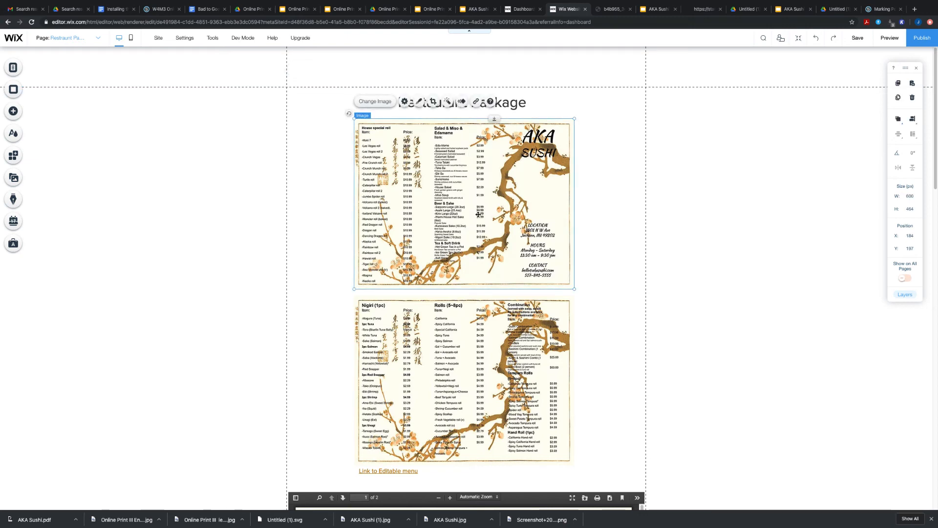
scroll(478, 214, "down", 1)
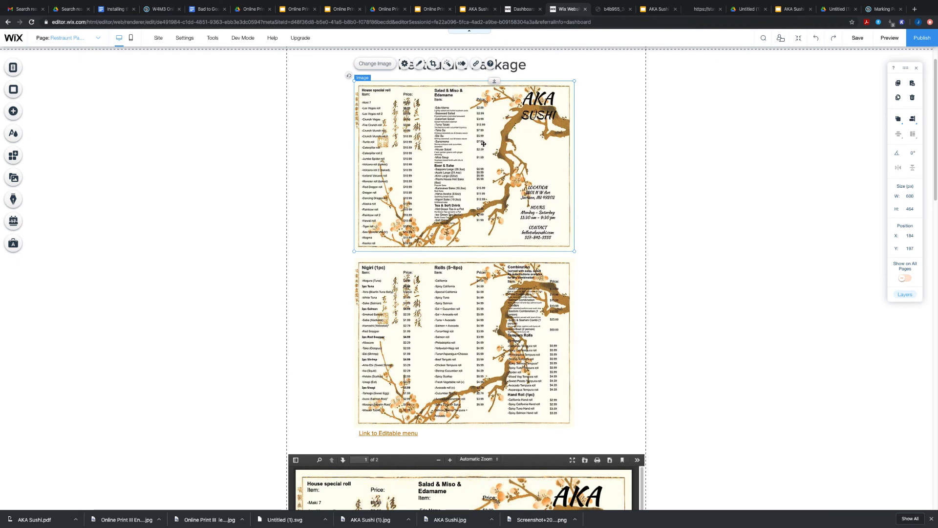
scroll(483, 144, "down", 3)
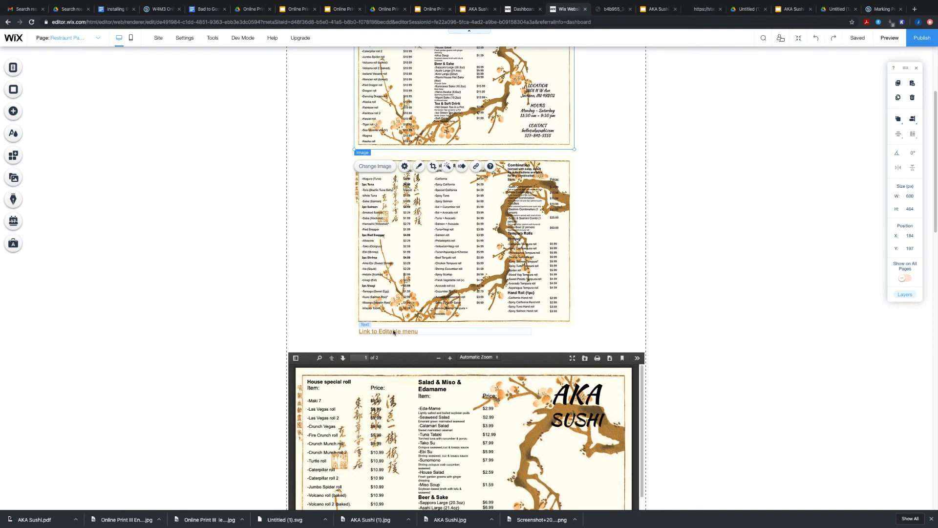
scroll(390, 331, "down", 3)
scroll(390, 325, "down", 1)
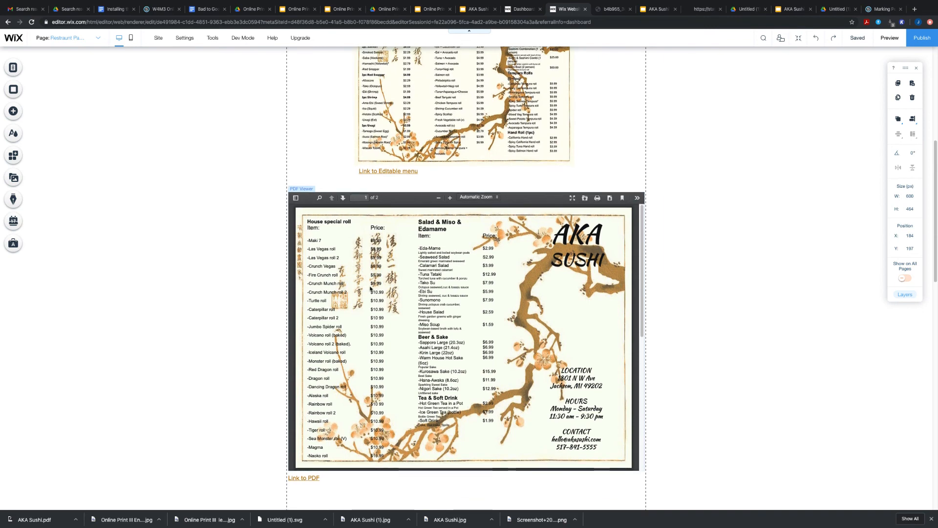
scroll(370, 289, "up", 1)
scroll(391, 298, "down", 2)
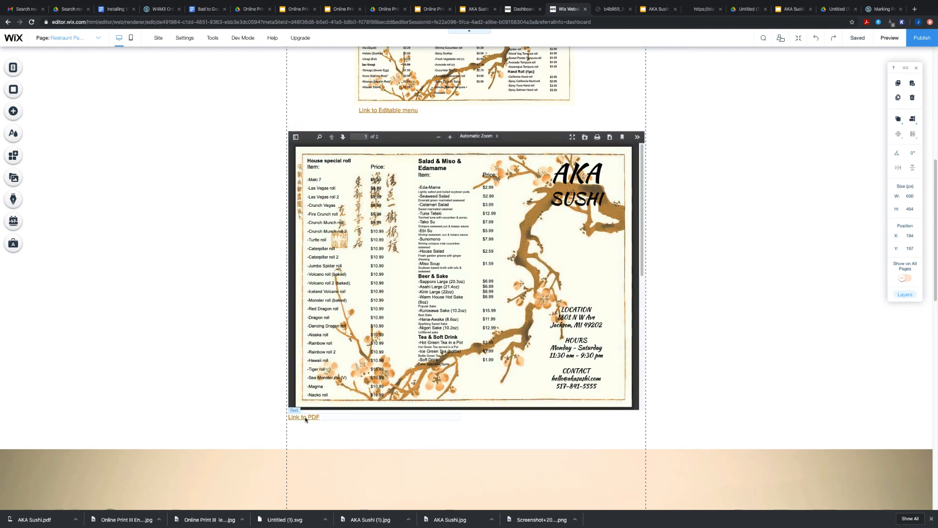
scroll(305, 418, "down", 2)
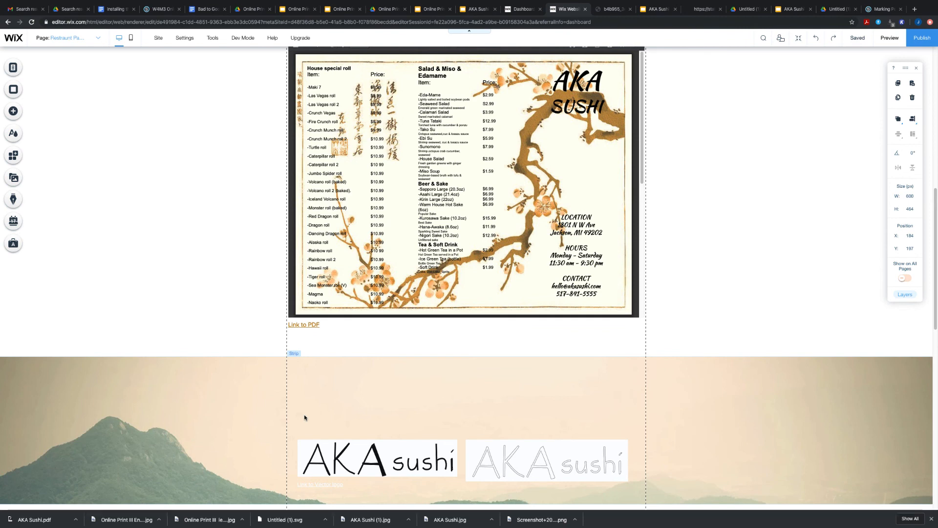
scroll(304, 417, "up", 1)
scroll(305, 417, "up", 3)
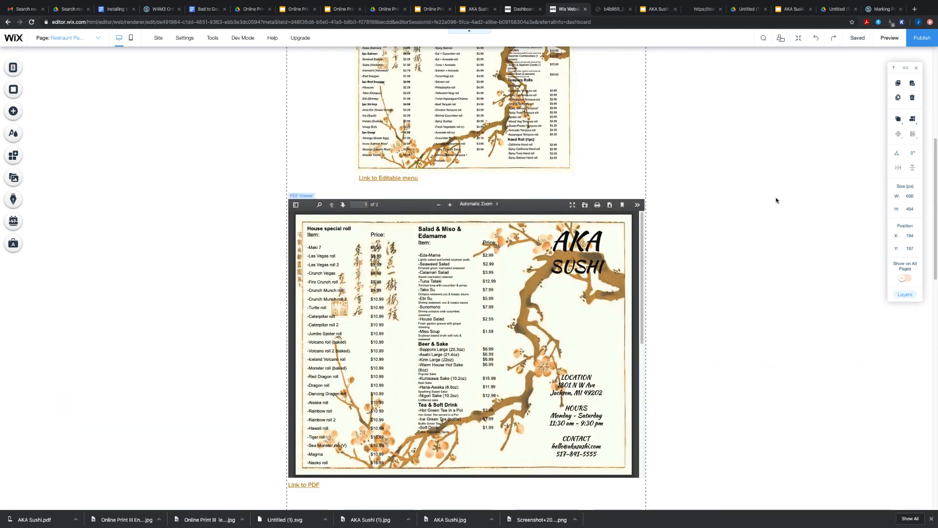
Preview the site and check the embedded PDF Viewer by going through the AKA Sushi menu to its second page.
left_click(889, 39)
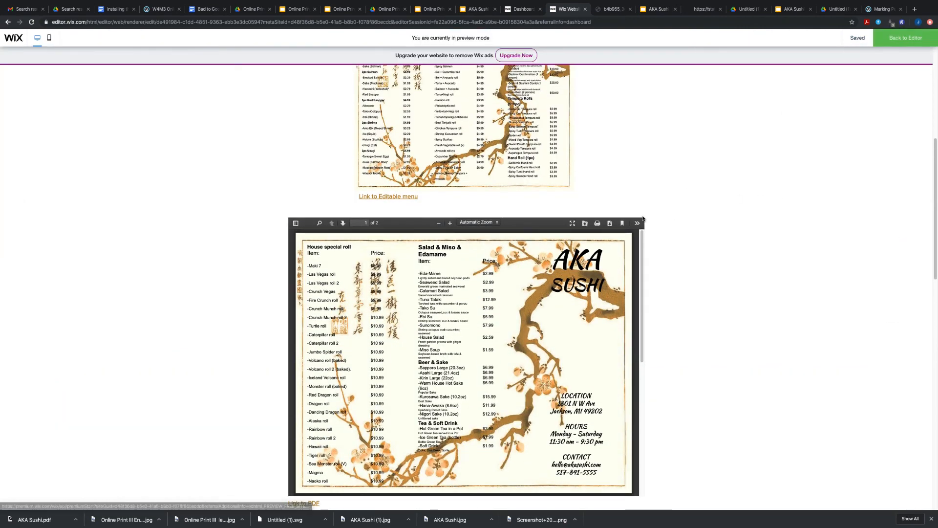
scroll(575, 243, "down", 5)
scroll(575, 254, "up", 5)
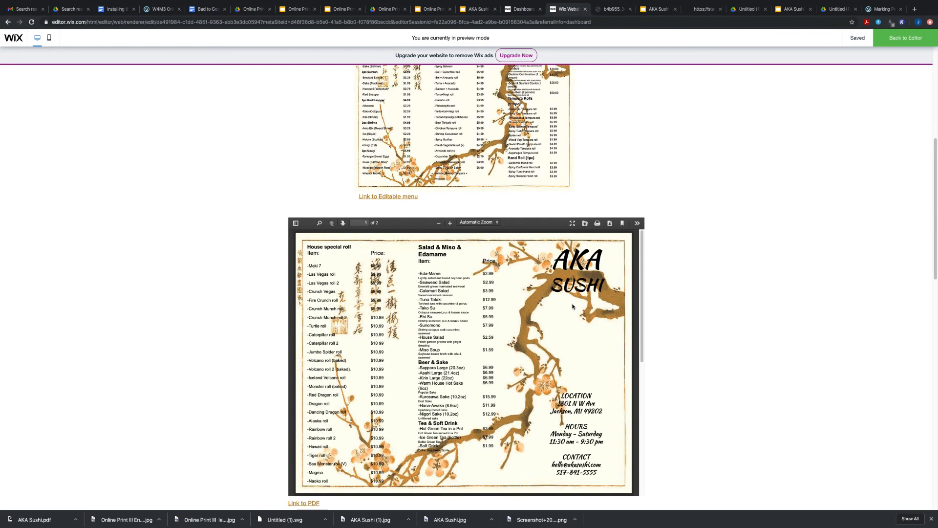
scroll(649, 301, "up", 3)
scroll(538, 308, "down", 7)
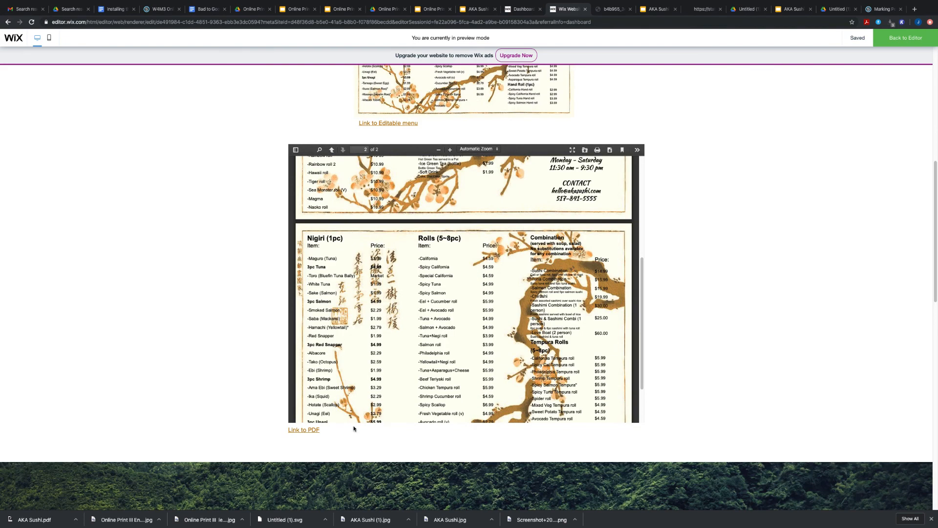
Test the "Link to PDF" and "Link to Editable menu" links, returning to the preview after each to view the PDF's second page.
left_click(303, 429)
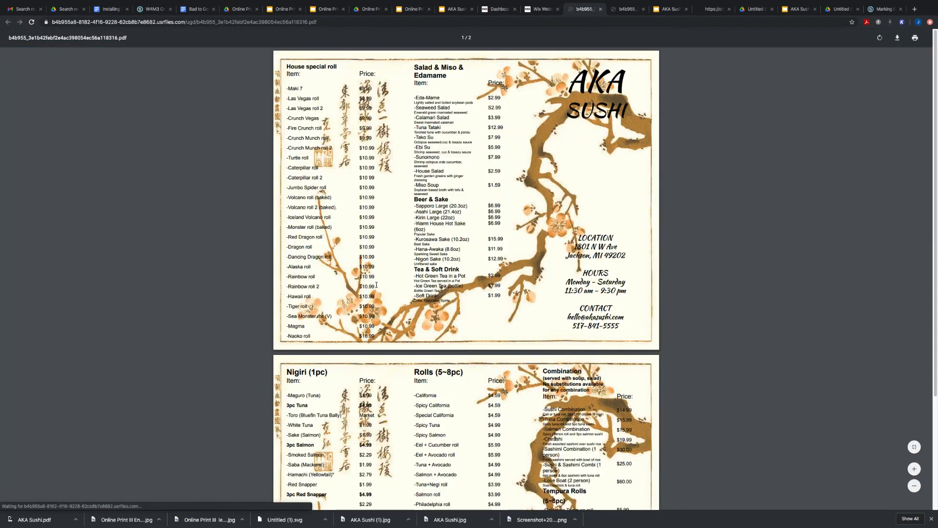
left_click(540, 11)
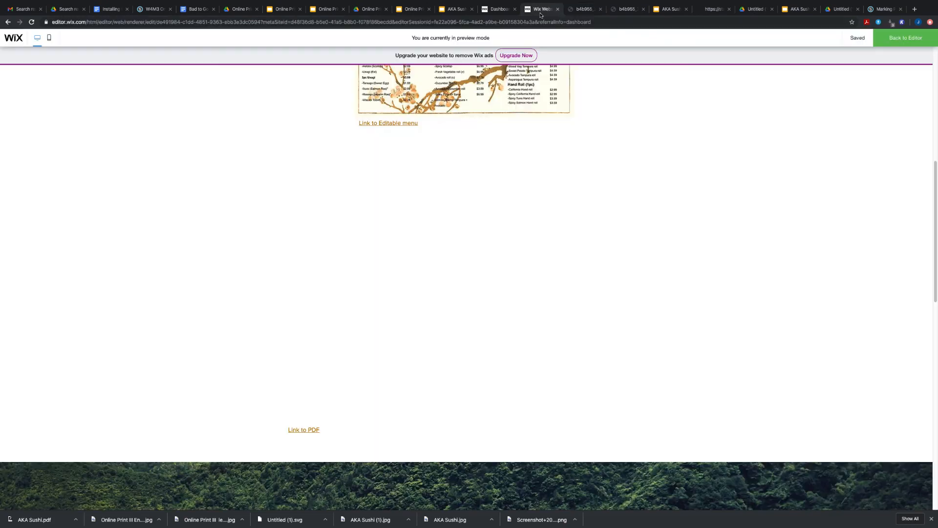
left_click(375, 124)
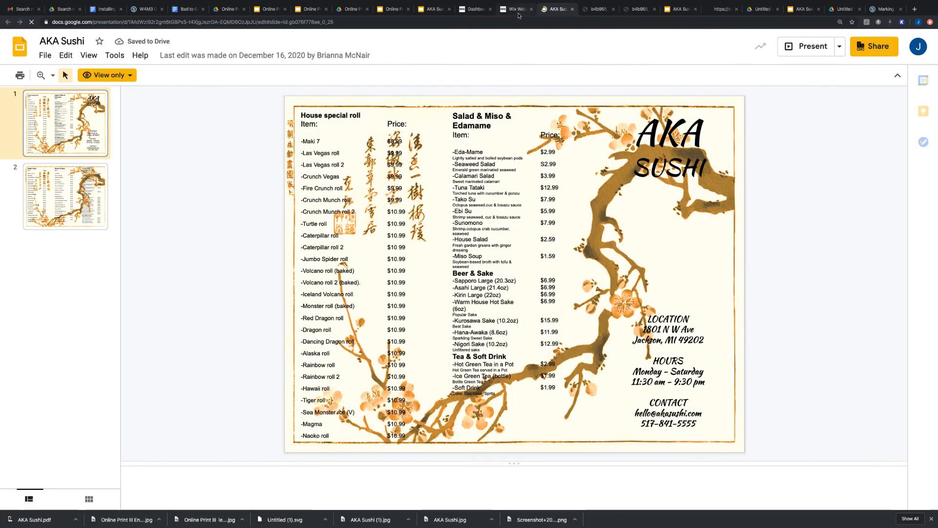
left_click(516, 10)
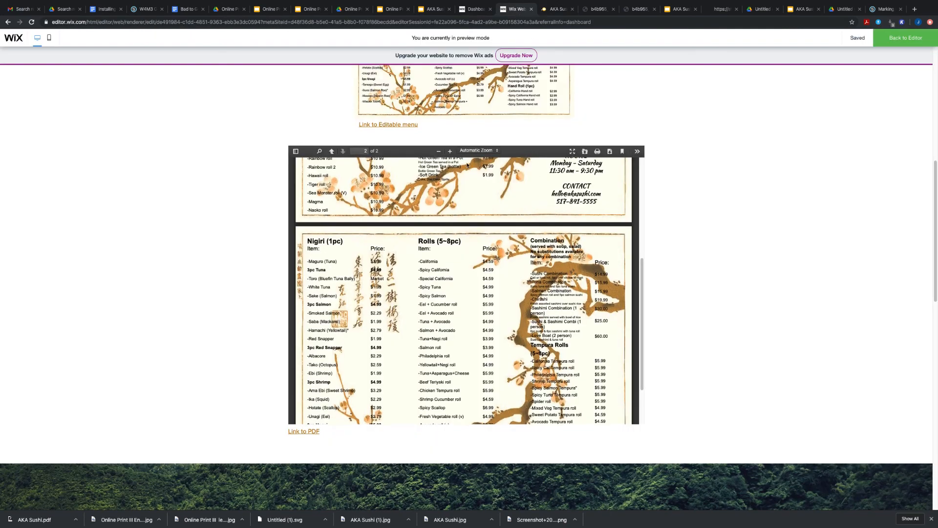
scroll(442, 210, "down", 3)
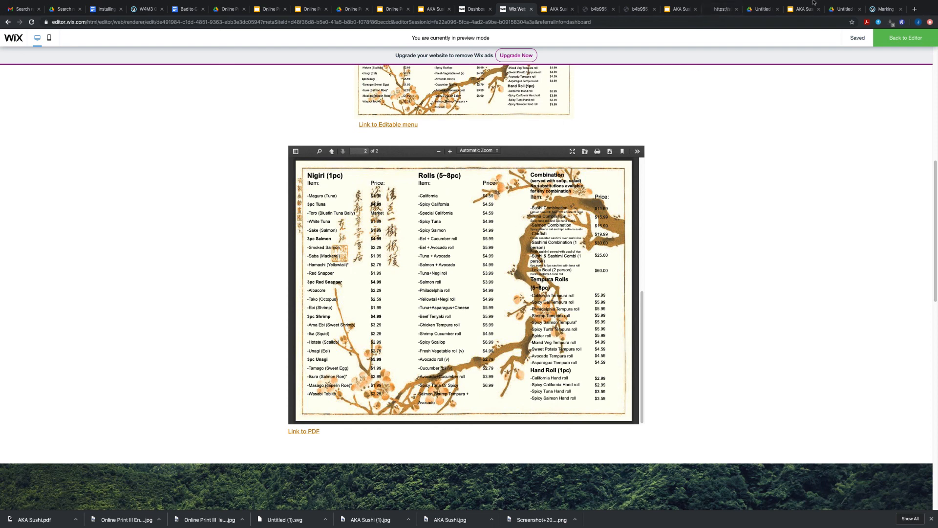
mouse_move(781, 1)
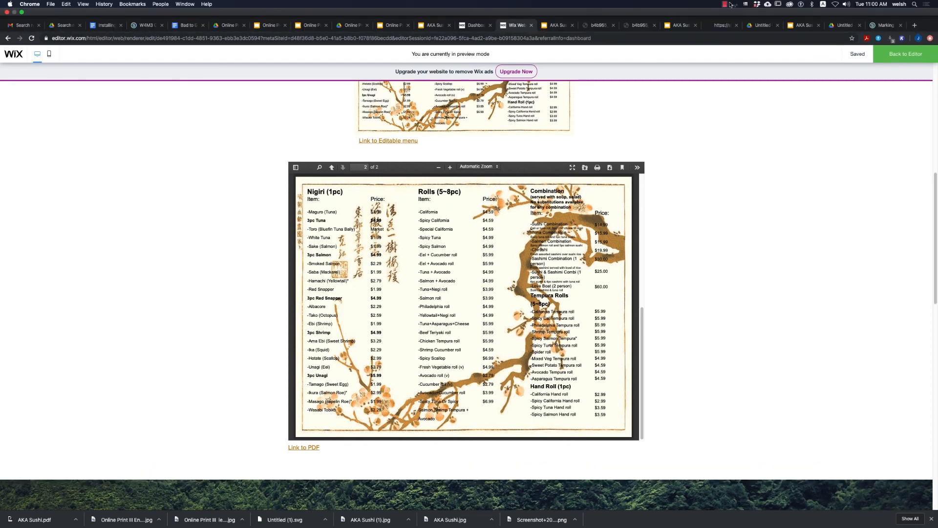